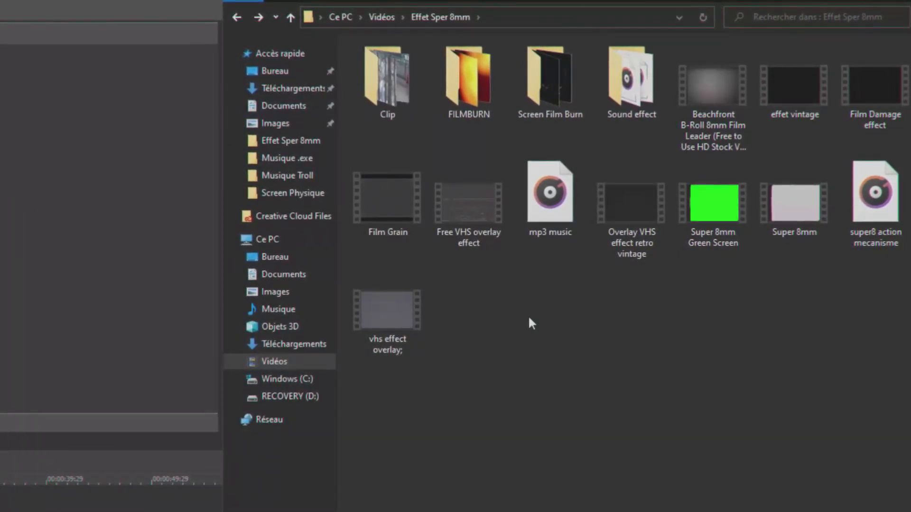
Step: Place all nine clips, Part 1 to Part 9, from the Clip folder at the start of the VEGAS Pro timeline
double_click(404, 103)
drag(359, 282, 910, 51)
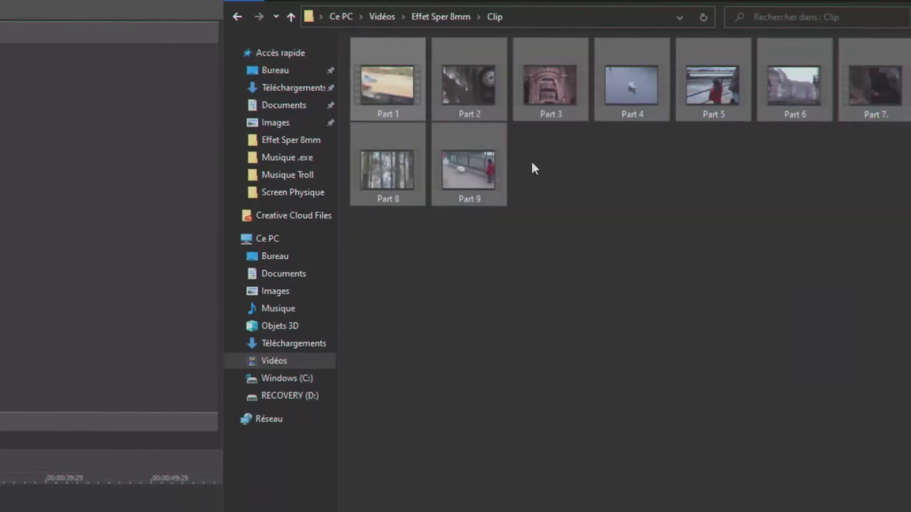
drag(447, 159, 0, 511)
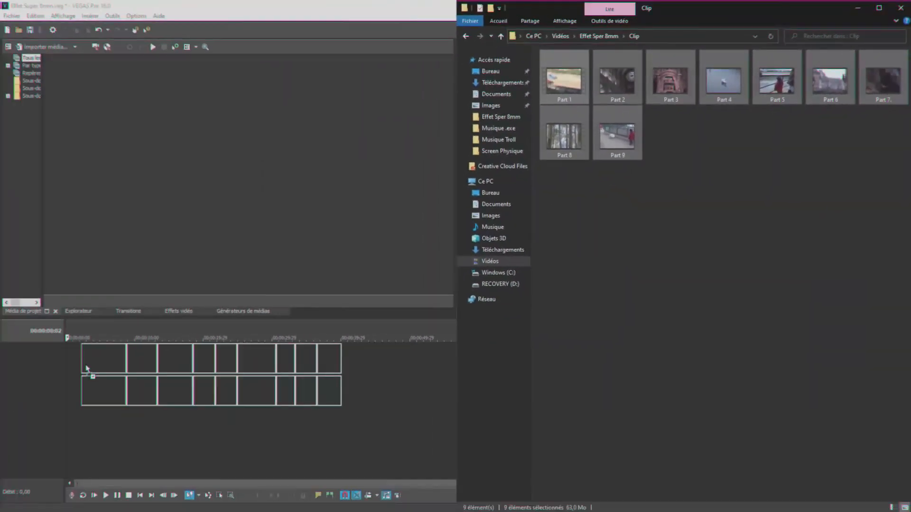
drag(87, 368, 63, 370)
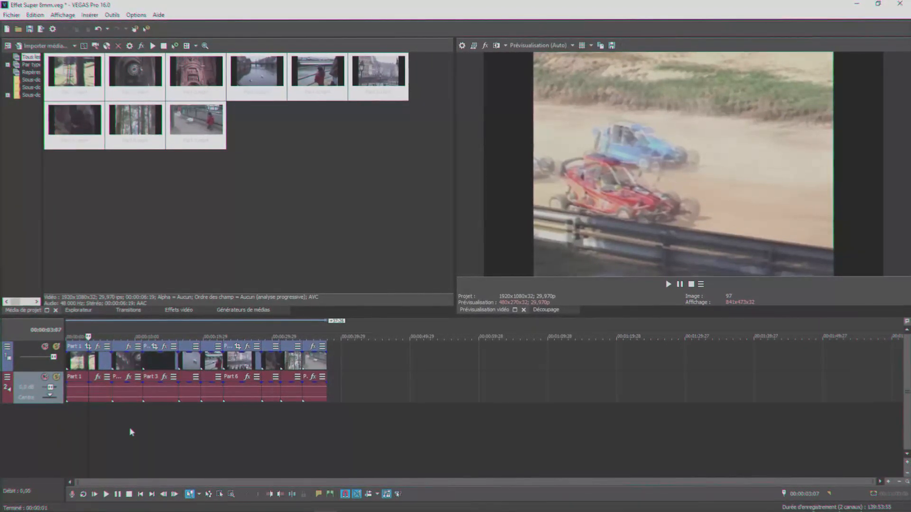
Step: Delete the audio events of all the clips, leaving the audio track empty, and return to the normal editing tool
key(d)
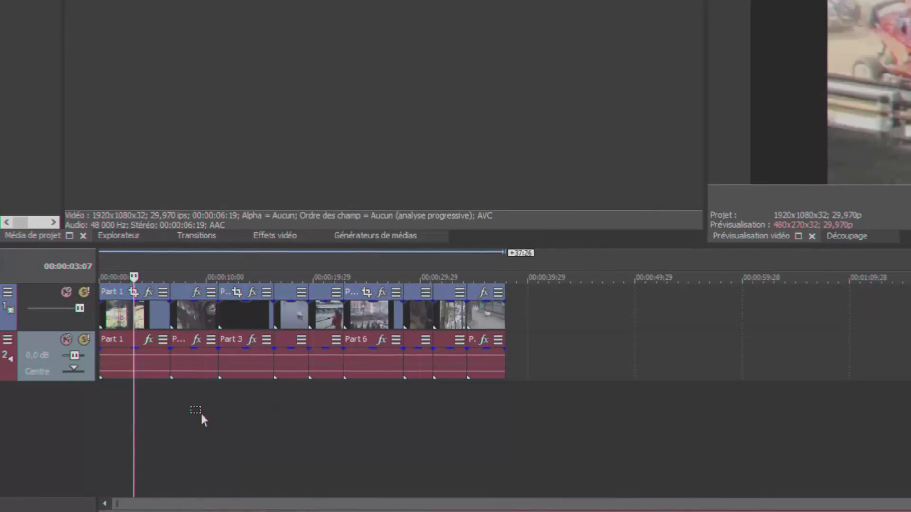
key(End)
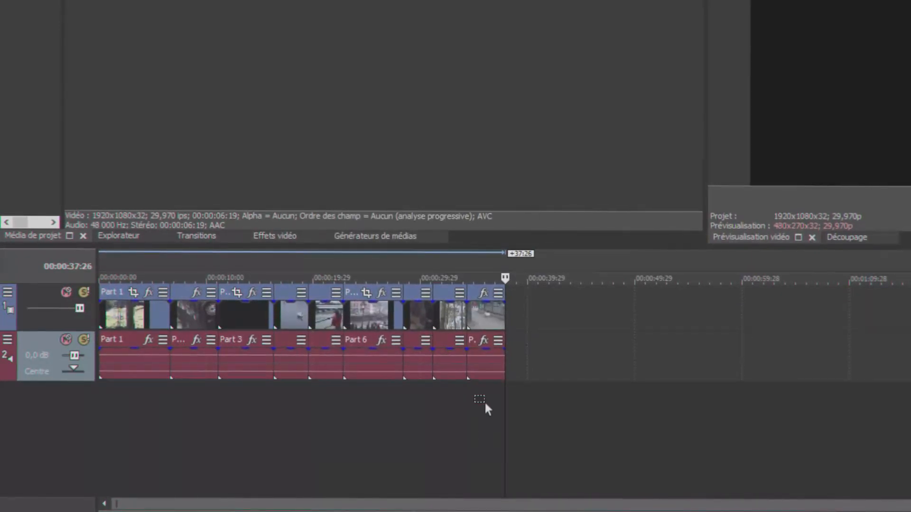
key(ctrl+a)
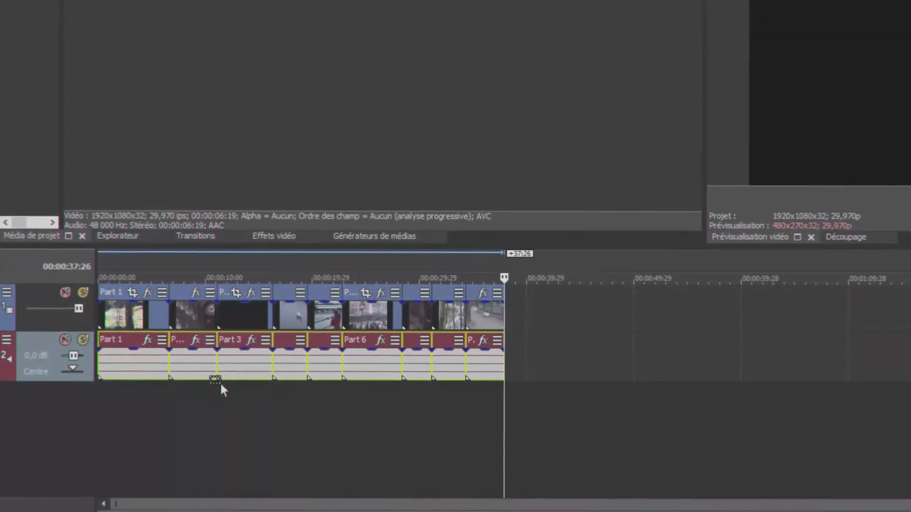
key(Delete)
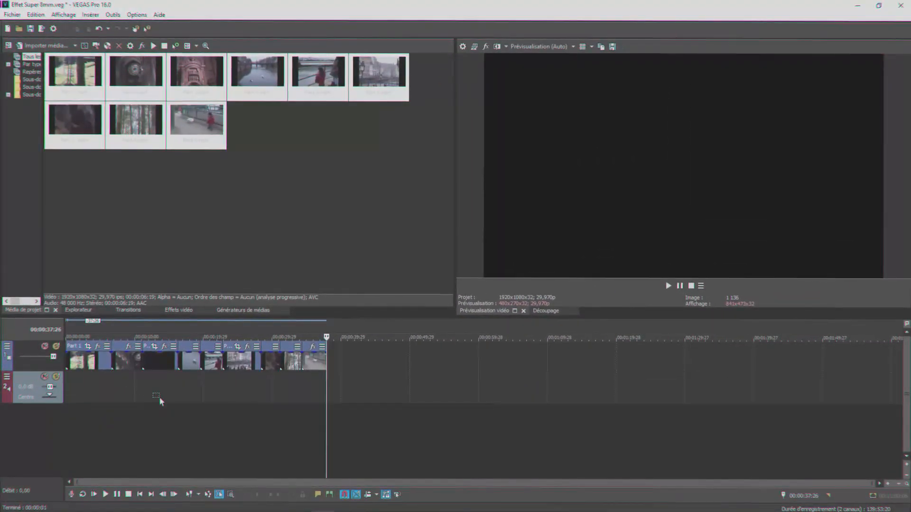
key(ctrl+d)
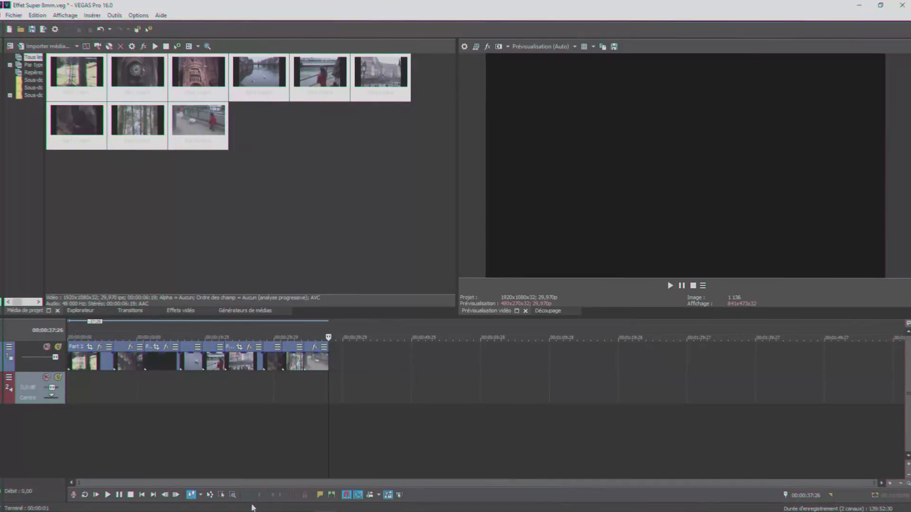
Step: Add the mp3 music file from the Effet Sper 8mm folder to the start of the audio track
mouse_move(250, 506)
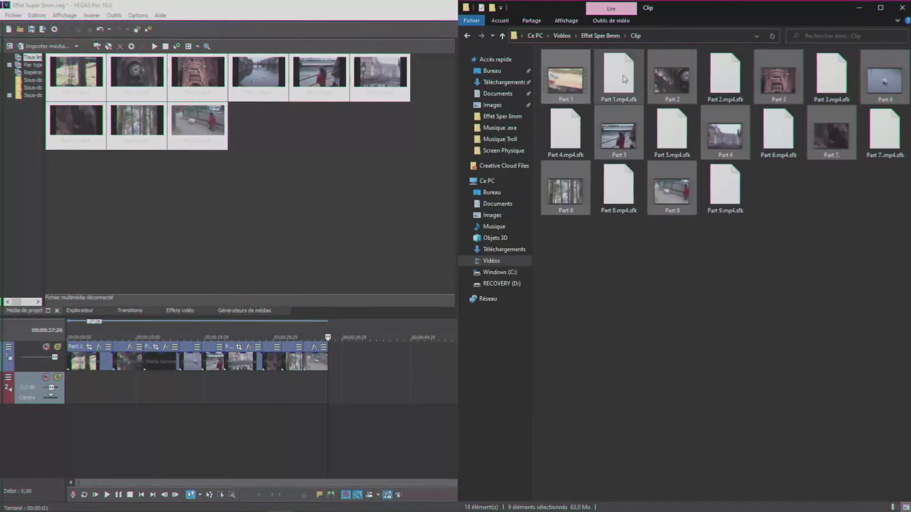
key(alt+Up)
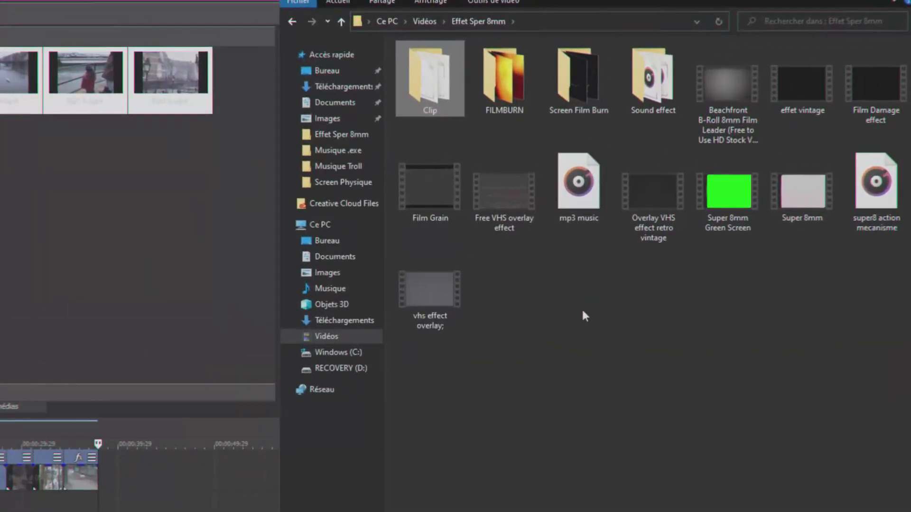
click(669, 173)
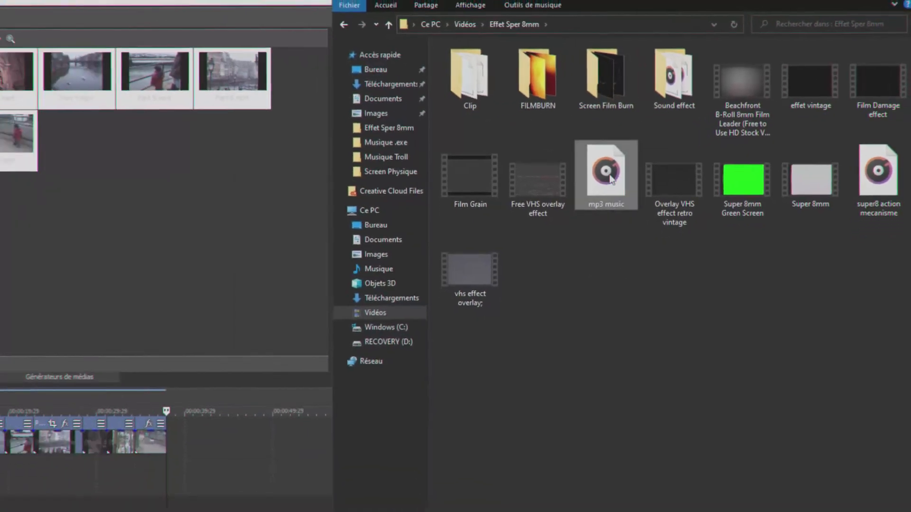
drag(552, 194, 385, 379)
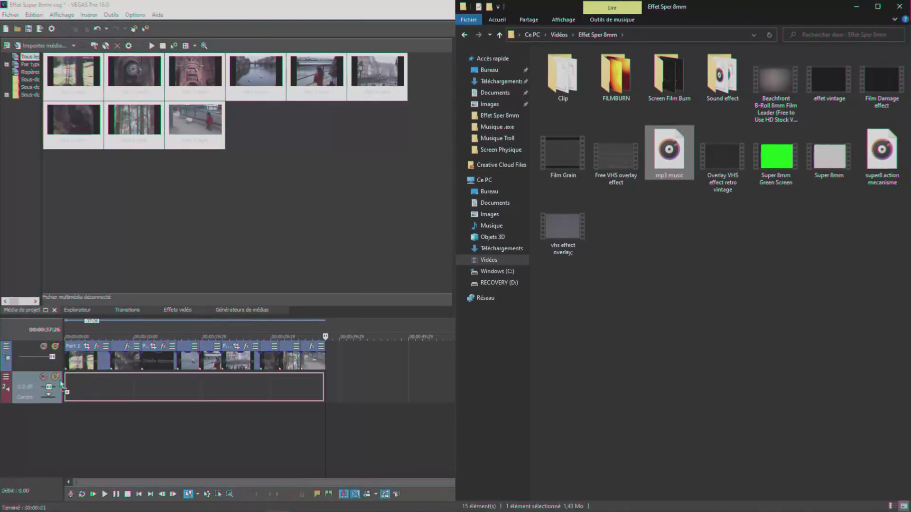
drag(62, 385, 65, 387)
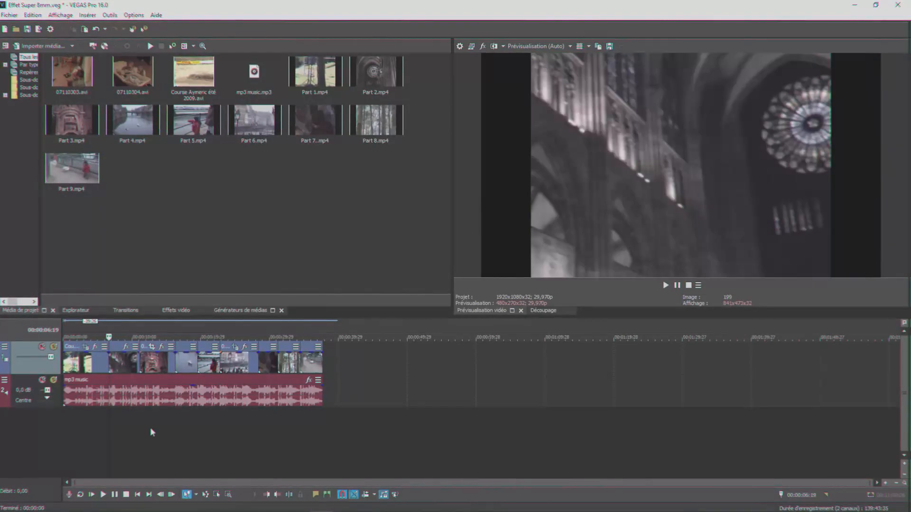
Step: Crop the first clip, Course Aymeric été 2009, from its start to match the output aspect ratio
scroll(358, 423, up, 5)
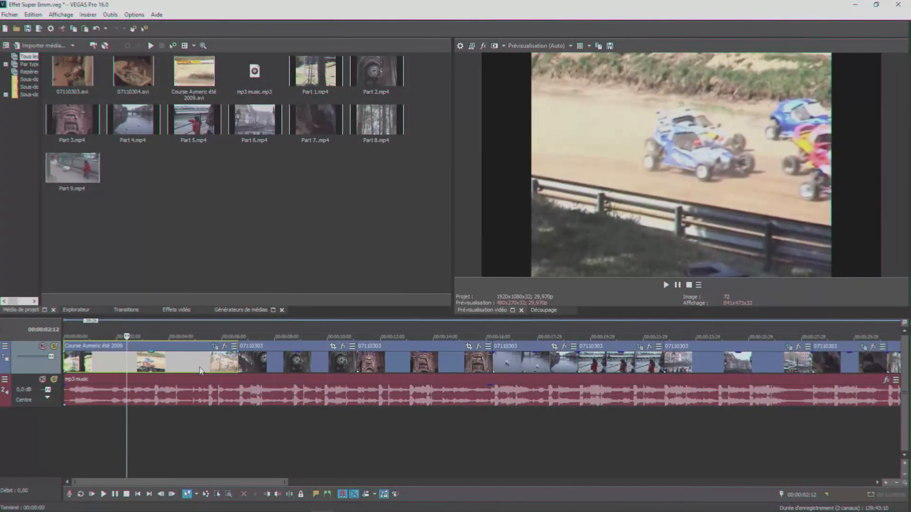
click(216, 347)
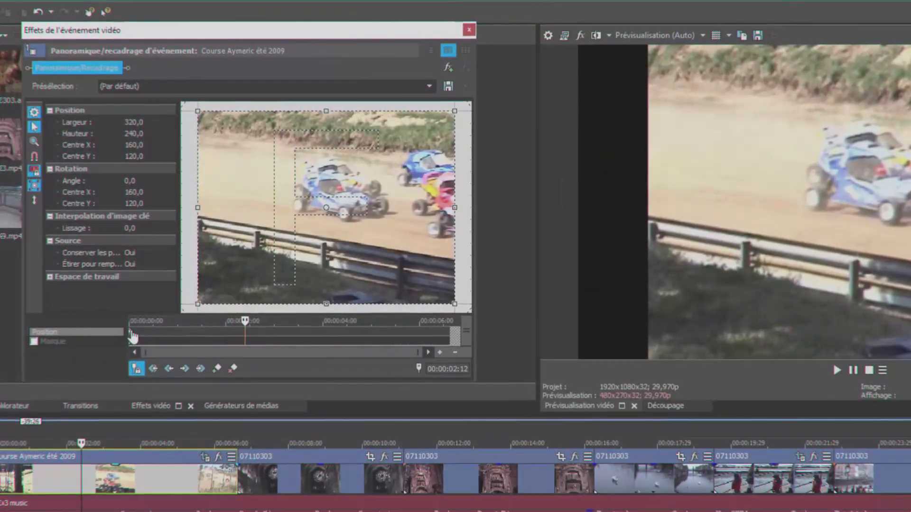
click(132, 336)
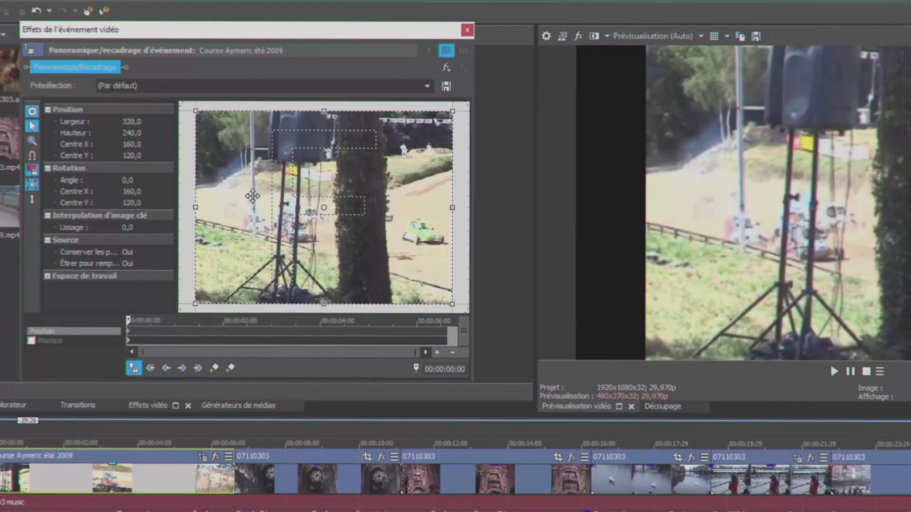
right_click(270, 214)
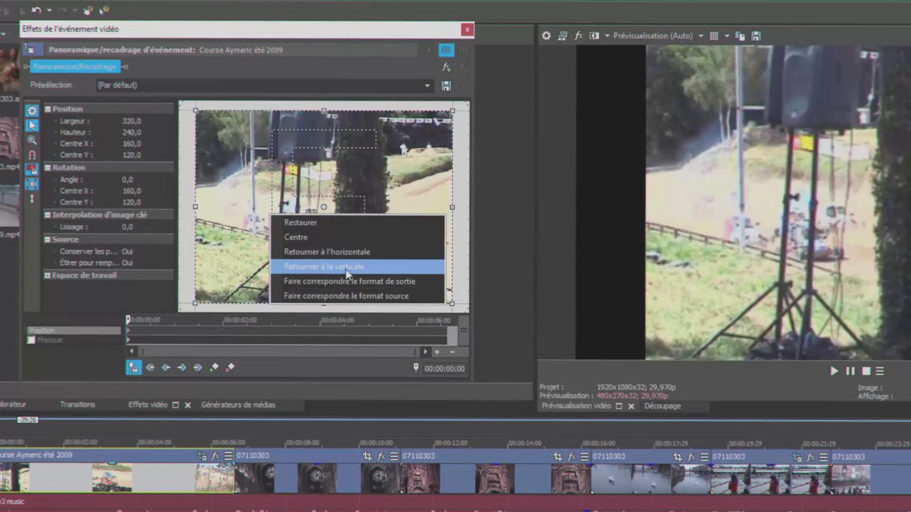
click(394, 280)
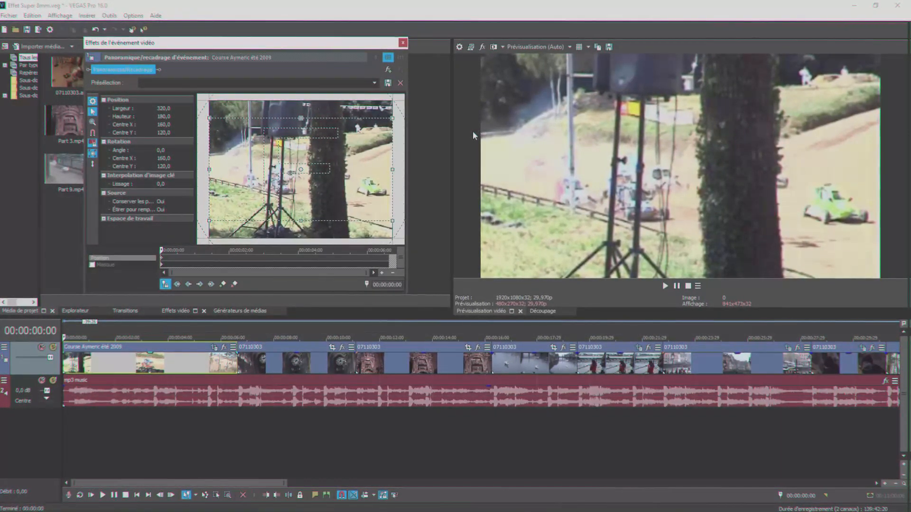
Step: Crop the second clip on the video track to match the output aspect ratio
click(284, 361)
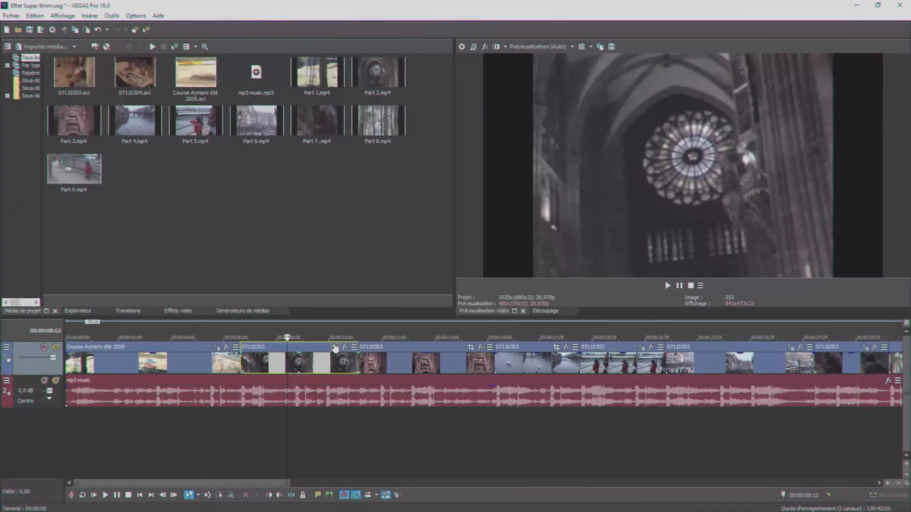
click(335, 347)
right_click(324, 174)
click(346, 220)
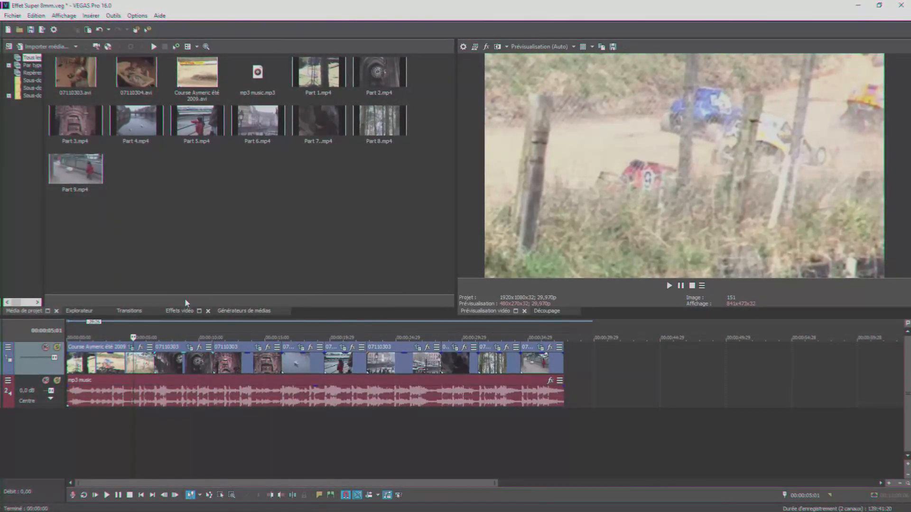
Step: Apply the default Ajout de bruit preset to the video track, adjust its noise level, and select the effect's Couleur preset
click(180, 311)
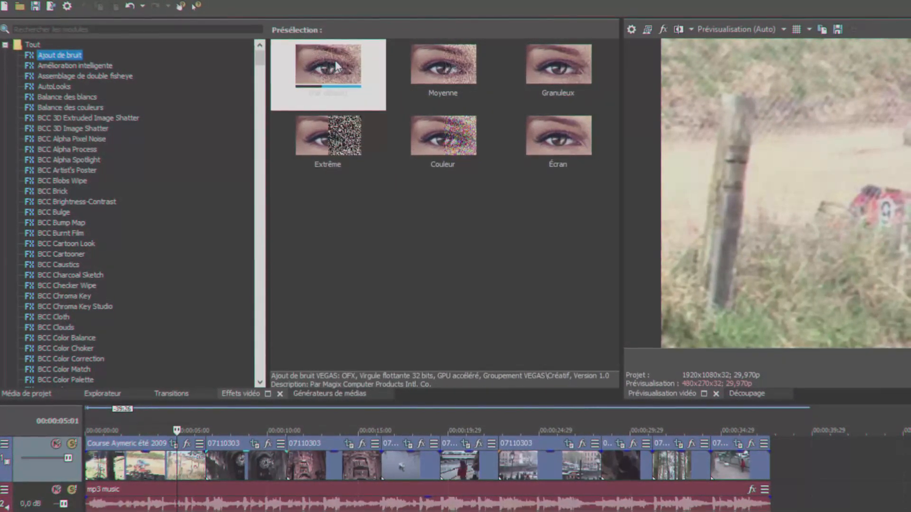
drag(324, 58, 4, 483)
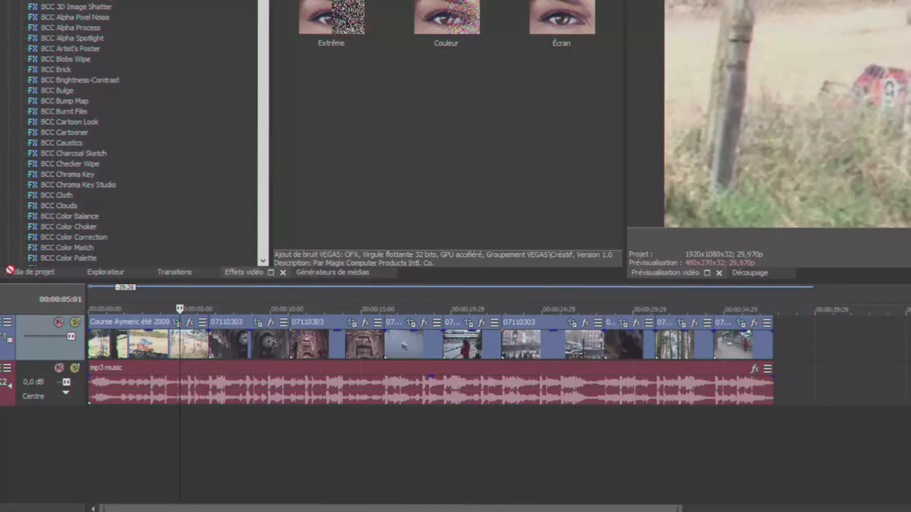
drag(10, 270, 30, 330)
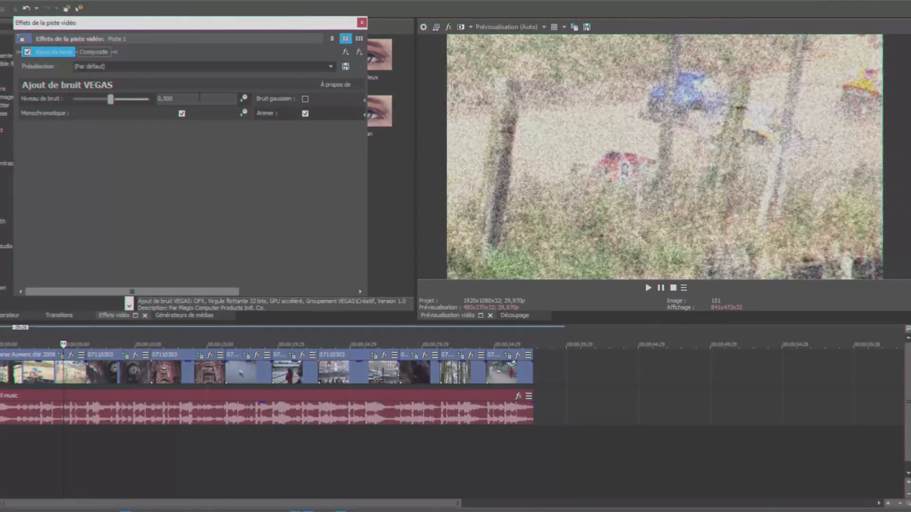
drag(175, 99, 169, 97)
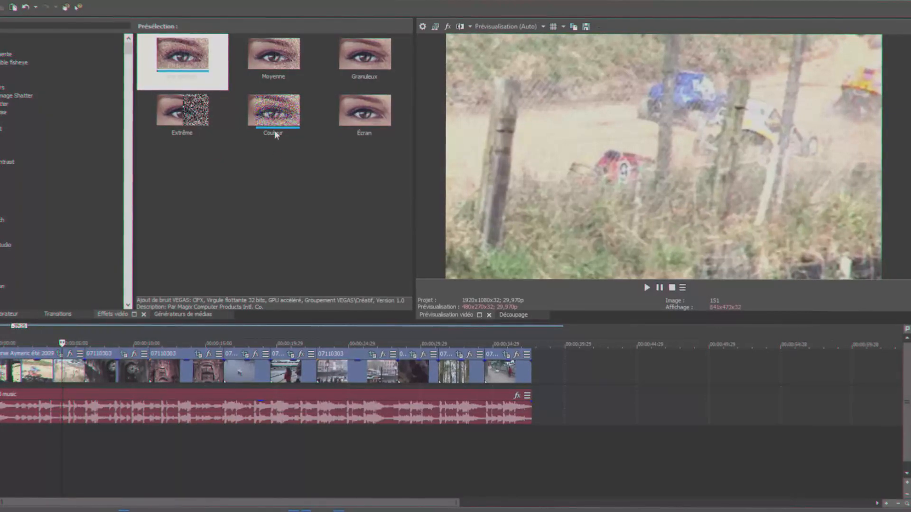
click(284, 113)
double_click(283, 114)
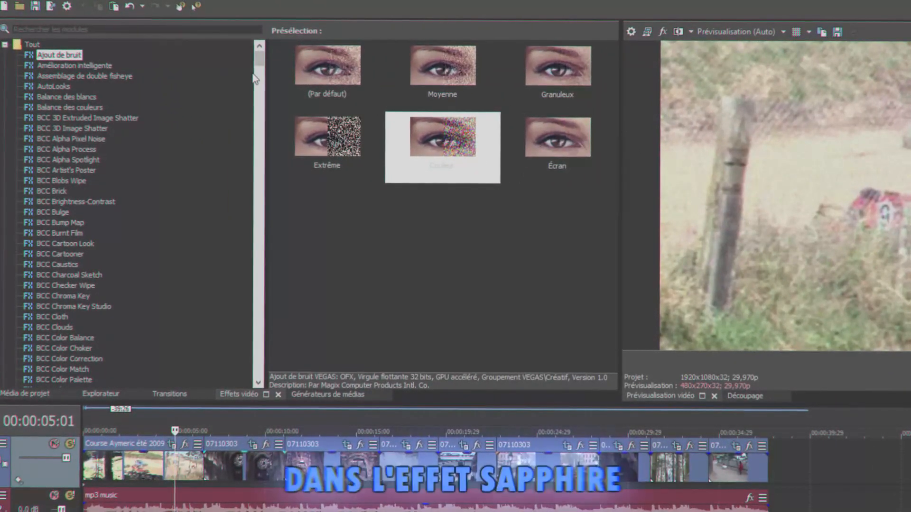
Step: Apply the default preset of the Sapphire S_WarpFishEye effect to the whole video track
drag(258, 60, 233, 365)
scroll(242, 294, up, 15)
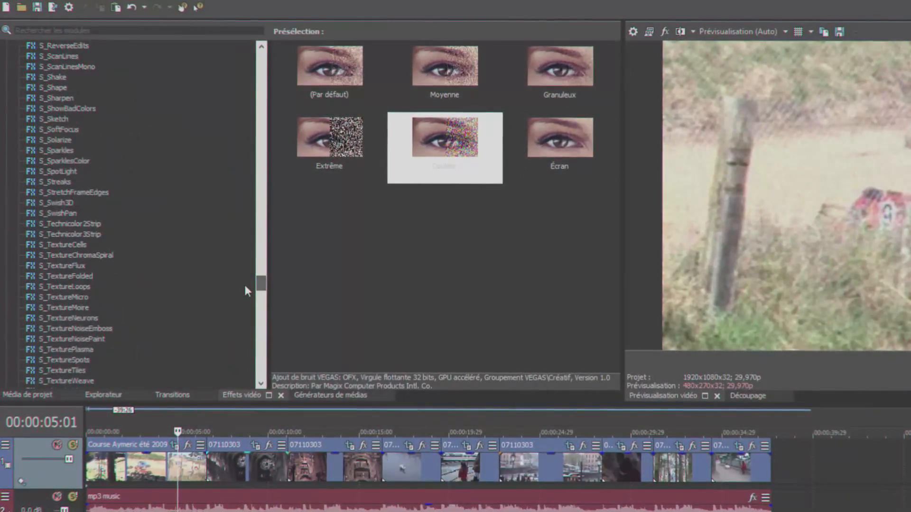
scroll(239, 306, up, 3)
click(66, 107)
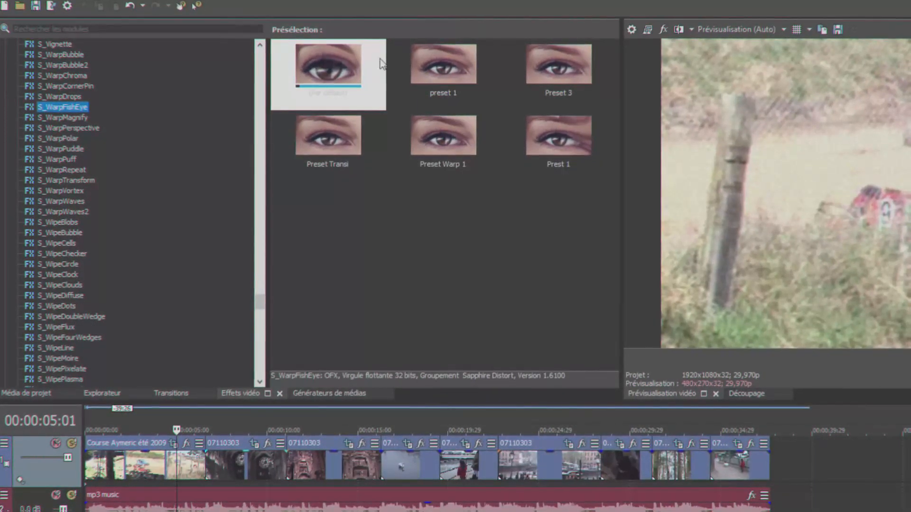
click(313, 71)
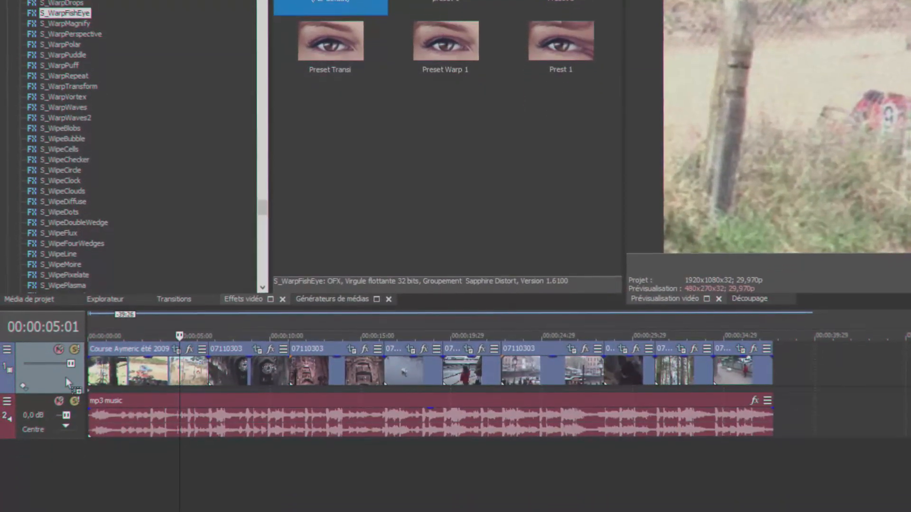
drag(65, 377, 66, 379)
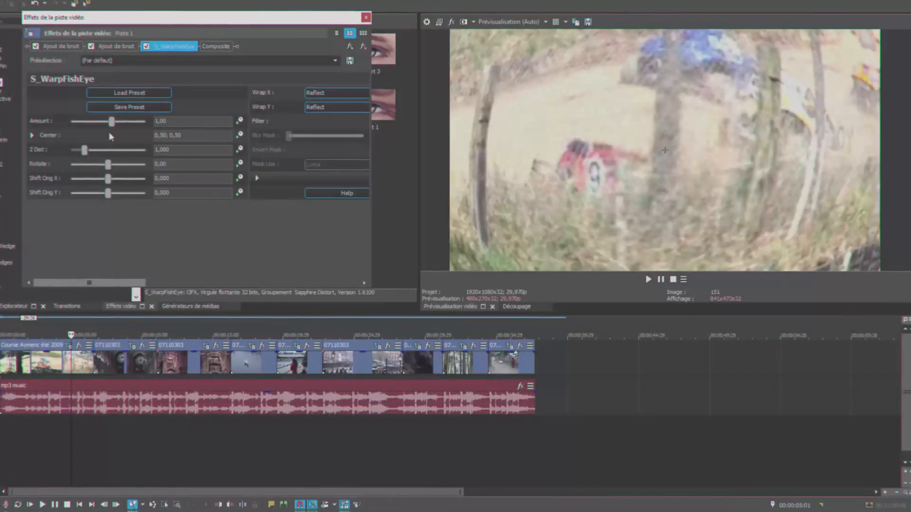
Step: Set the S_WarpFishEye Amount to -0,25 and adjust the position of its center point
drag(112, 121, 109, 123)
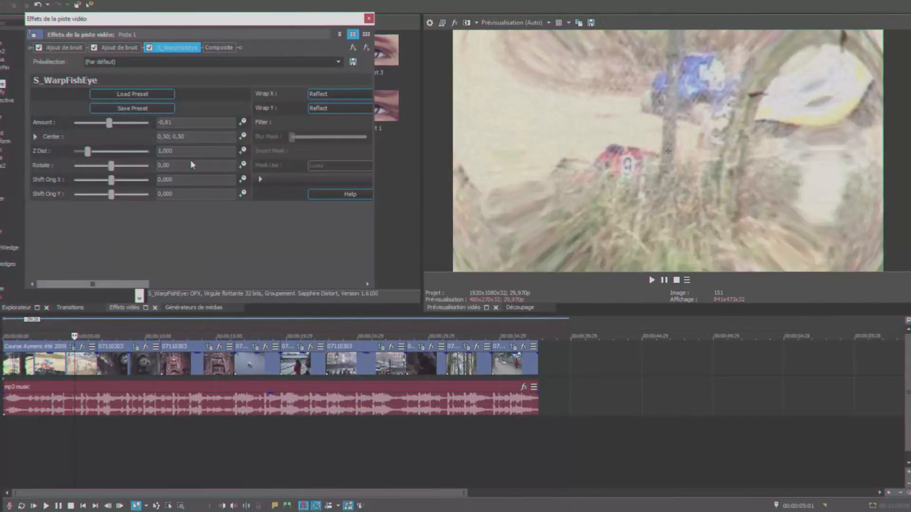
click(187, 123)
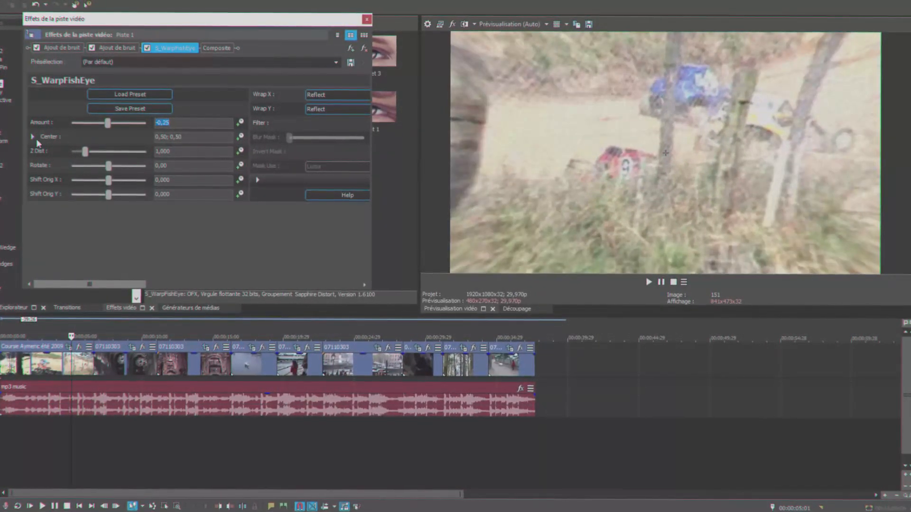
click(32, 136)
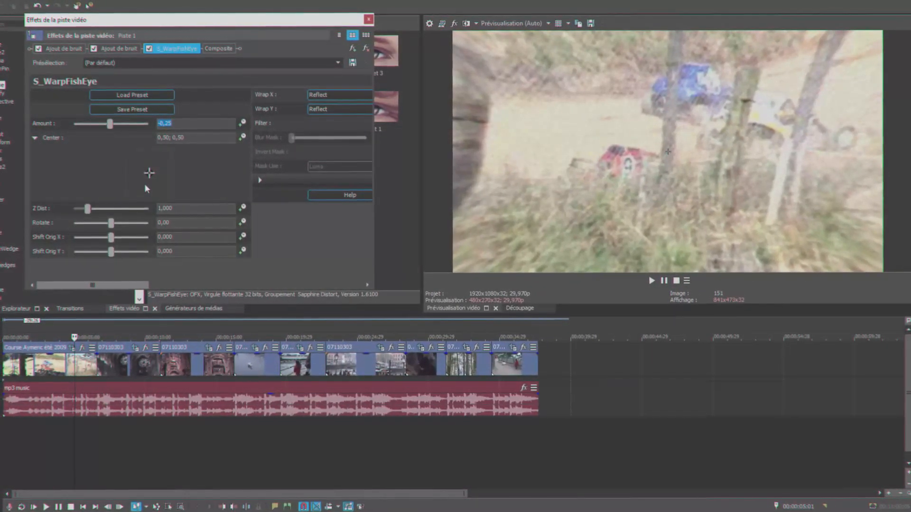
click(150, 171)
drag(153, 174, 148, 173)
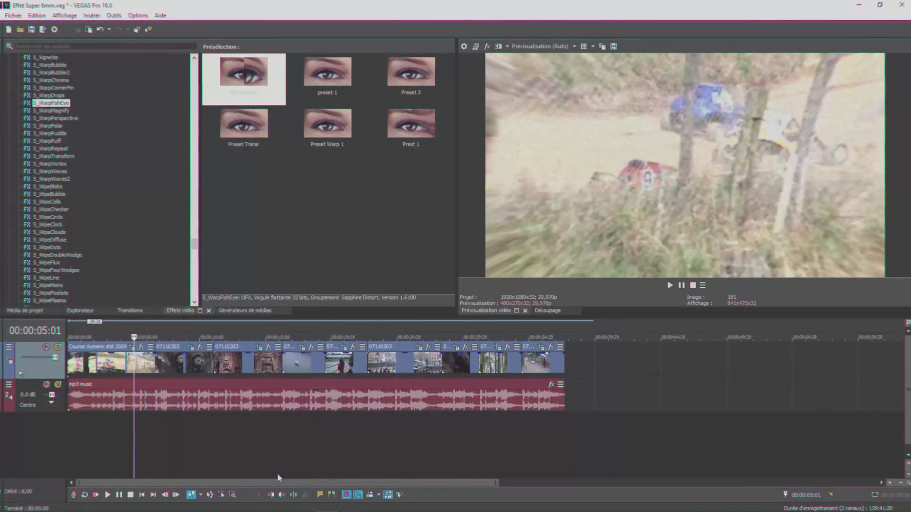
Step: Apply the default preset of the uni.VHS effect to the whole video track
scroll(182, 175, down, 10)
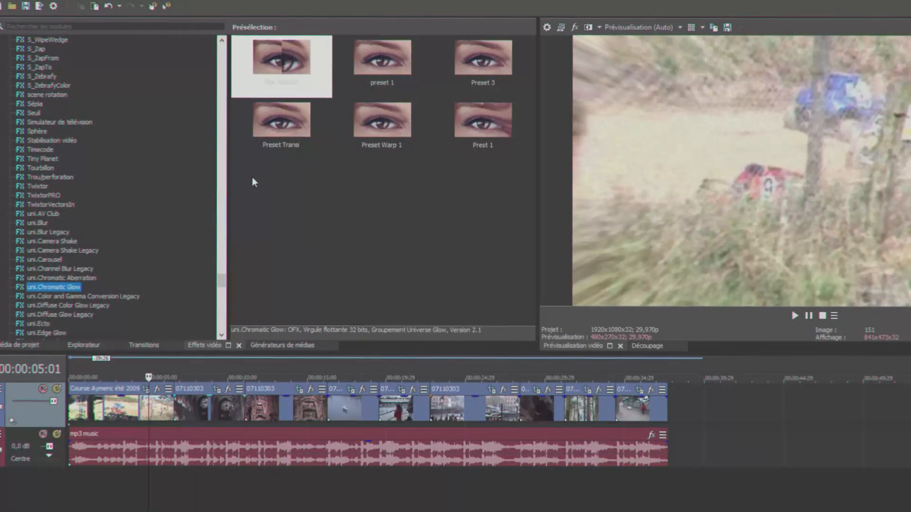
drag(221, 281, 223, 305)
scroll(223, 313, down, 5)
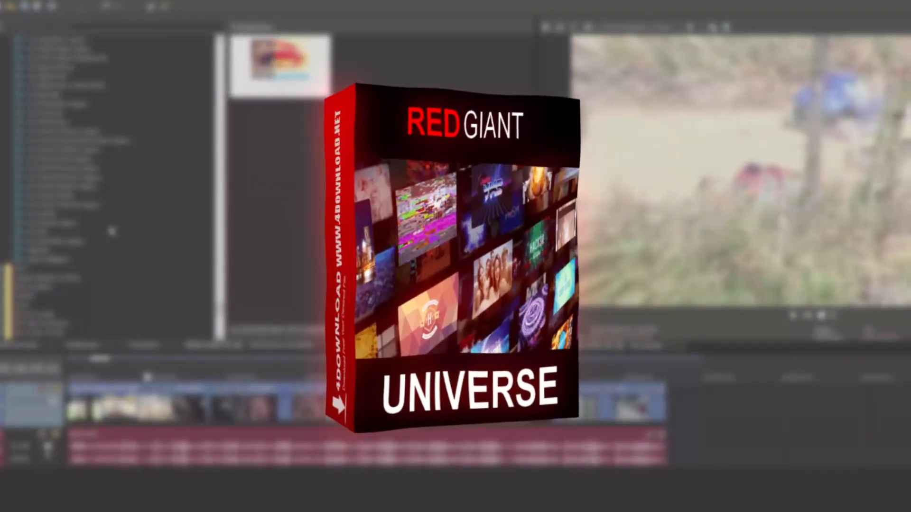
click(37, 233)
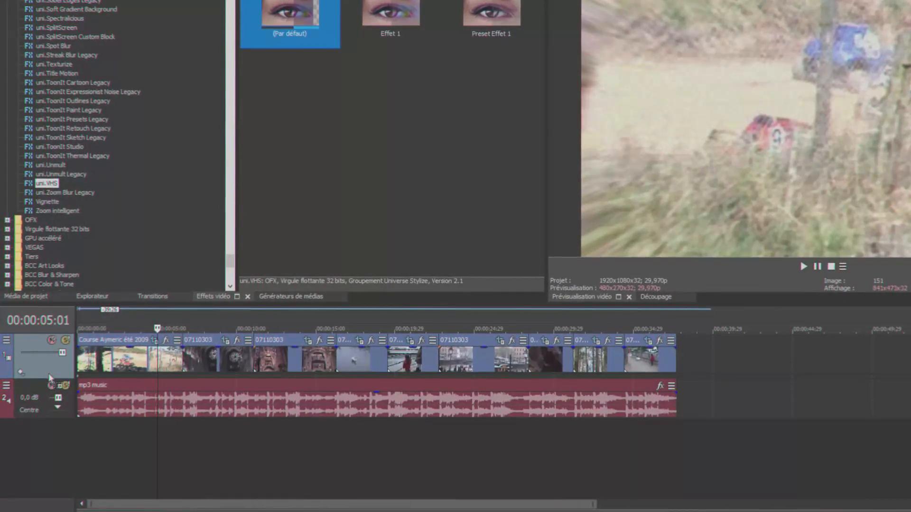
drag(22, 359, 22, 359)
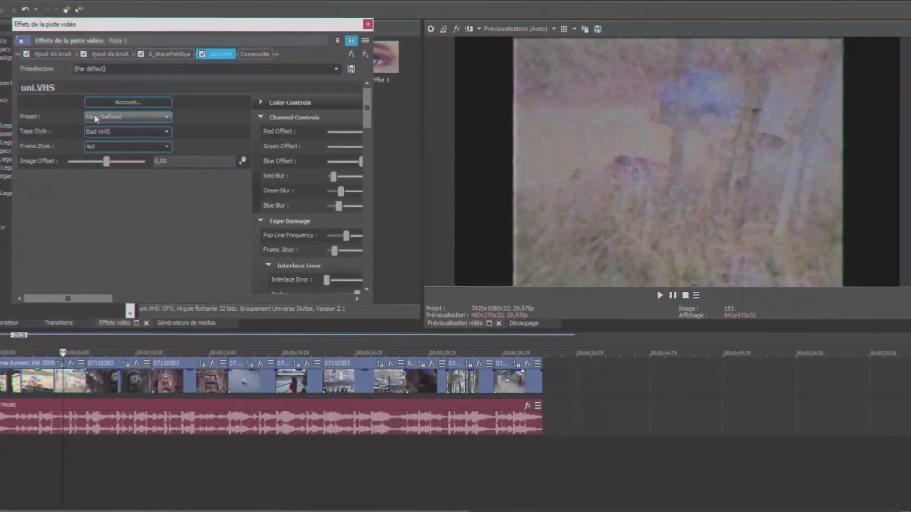
Step: Set the uni.VHS Tape Style to U-matic and the Frame Style to Original
click(95, 116)
click(121, 164)
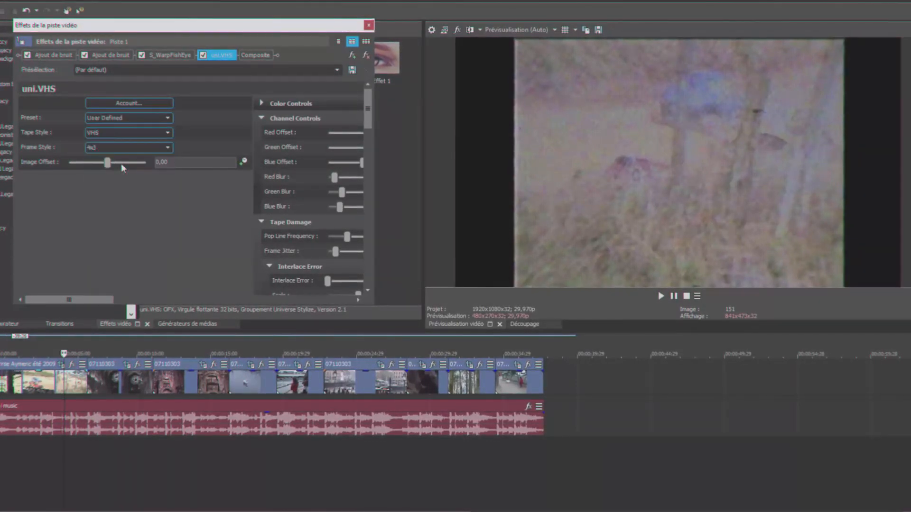
click(98, 133)
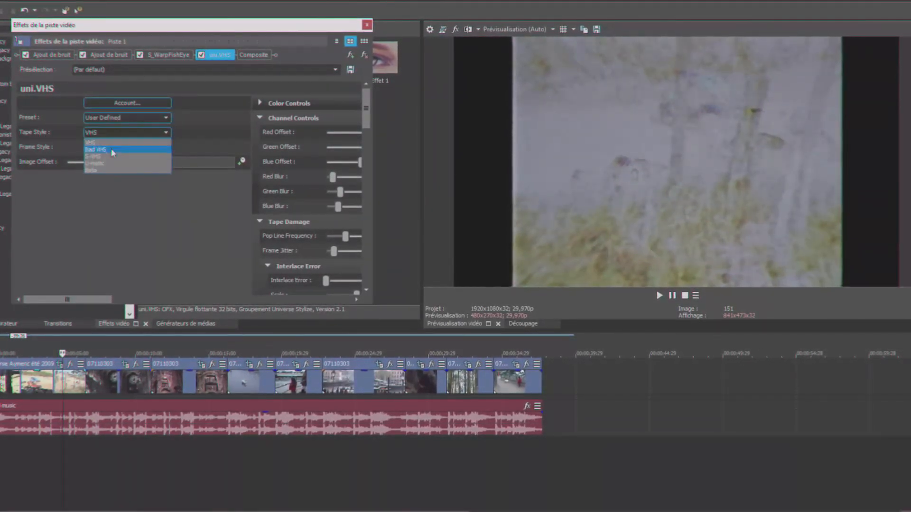
click(112, 164)
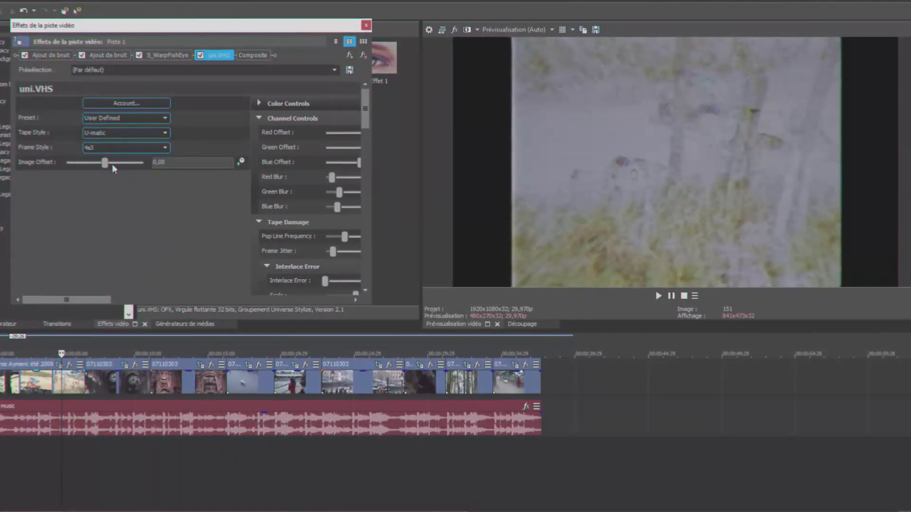
click(92, 148)
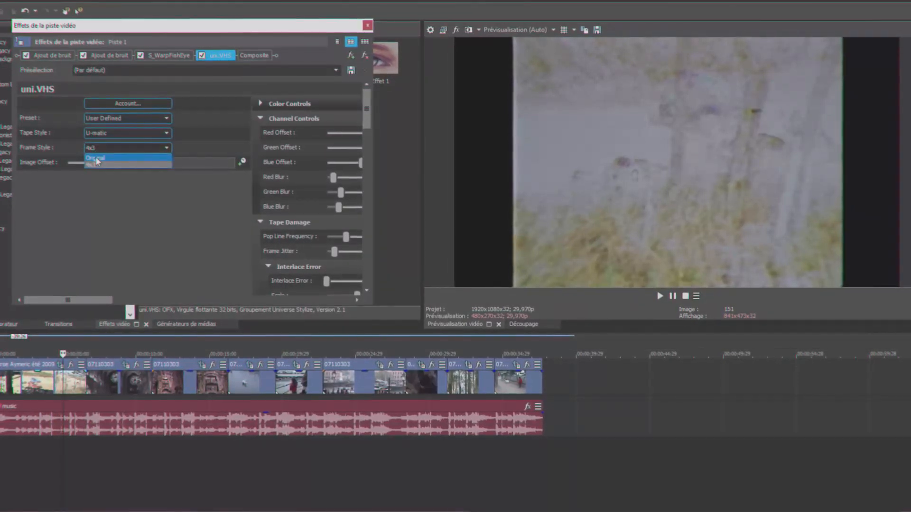
click(96, 160)
Step: Set the Green Offset, Green Blur and Blue Blur to 0 in the uni.VHS channel controls
drag(64, 302, 283, 298)
drag(271, 145, 177, 154)
text(0)
key(Return)
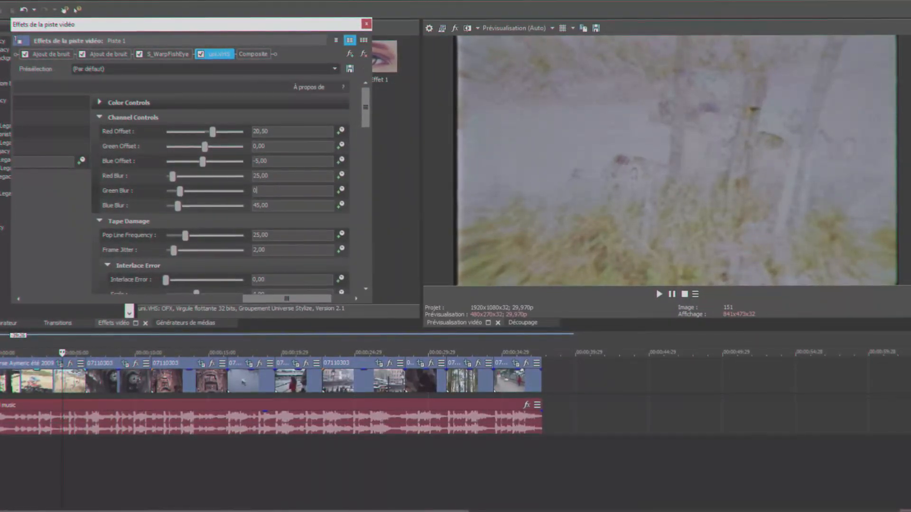
text(0)
key(Return)
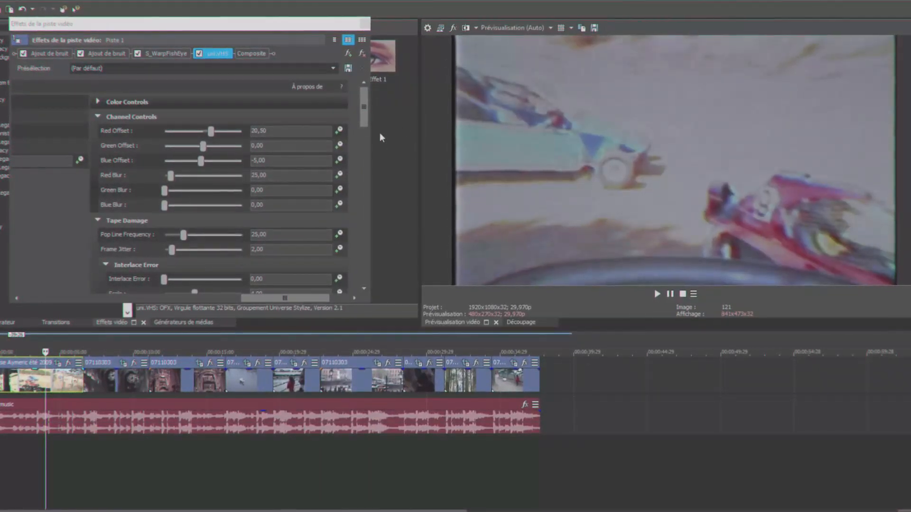
Step: Reduce the uni.VHS Tape Noise to 0 and preview the effect at the start of the following clip
drag(360, 115, 334, 212)
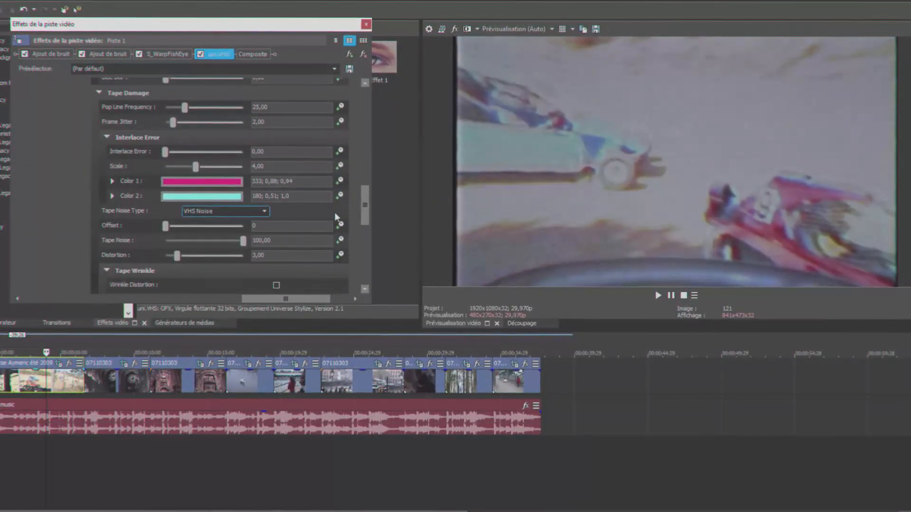
drag(216, 239, 88, 236)
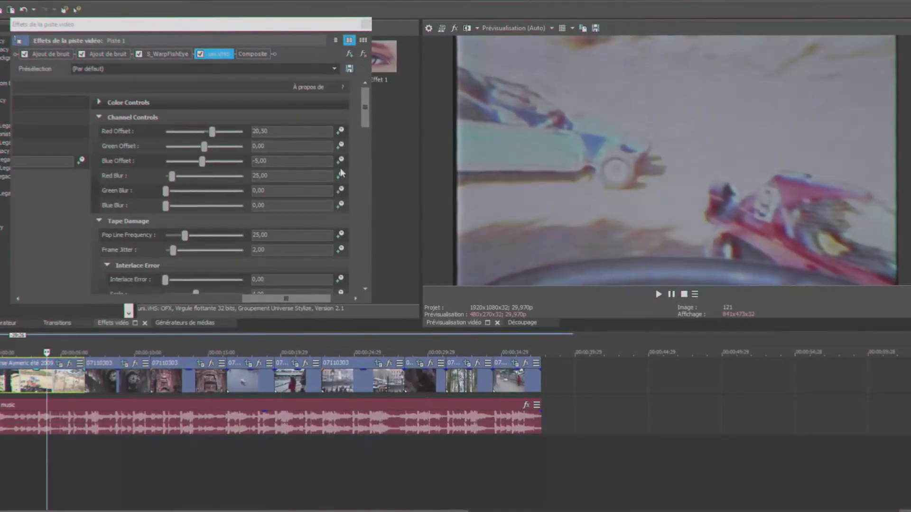
scroll(242, 114, down, 5)
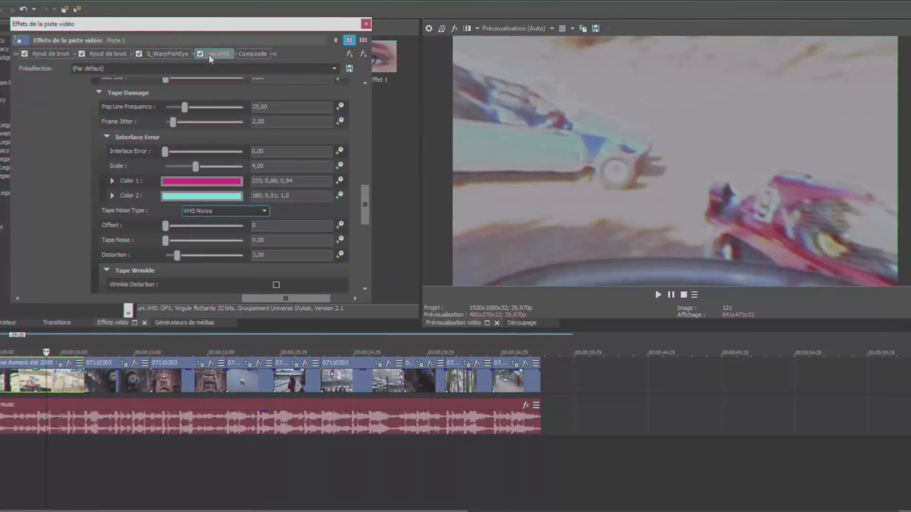
click(73, 442)
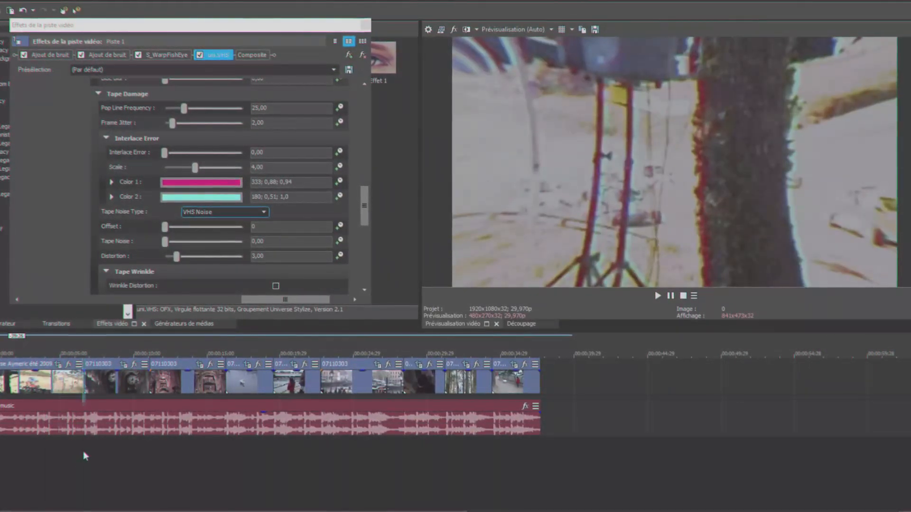
click(83, 451)
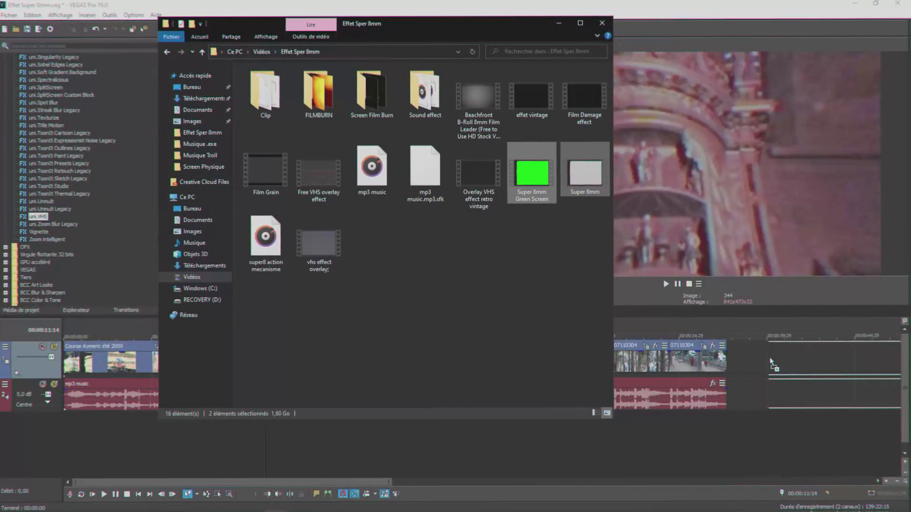
Step: Import the Super 8mm Green Screen and Super 8mm overlay videos from the project folder to the timeline after the existing clips
drag(775, 378, 775, 378)
click(559, 22)
scroll(792, 434, down, 10)
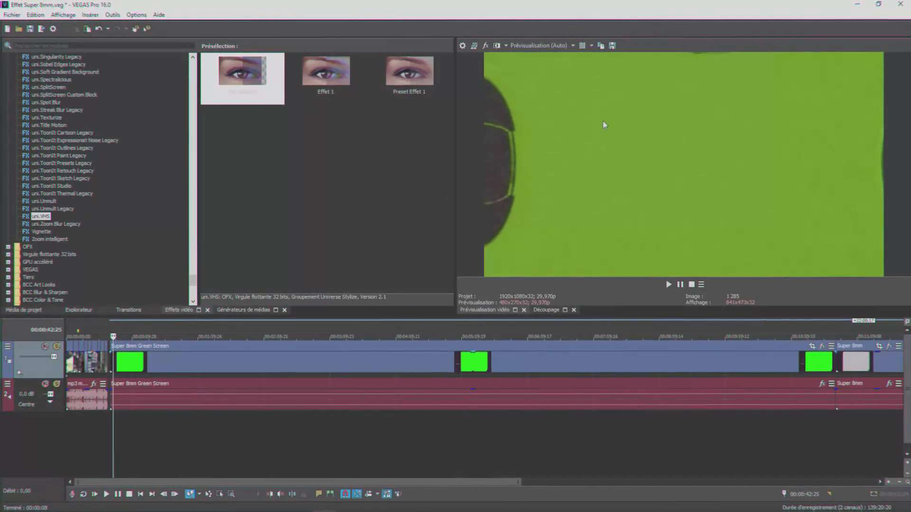
Step: Insert a new video track and move both Super 8mm overlay clips up onto it
right_click(151, 436)
click(204, 461)
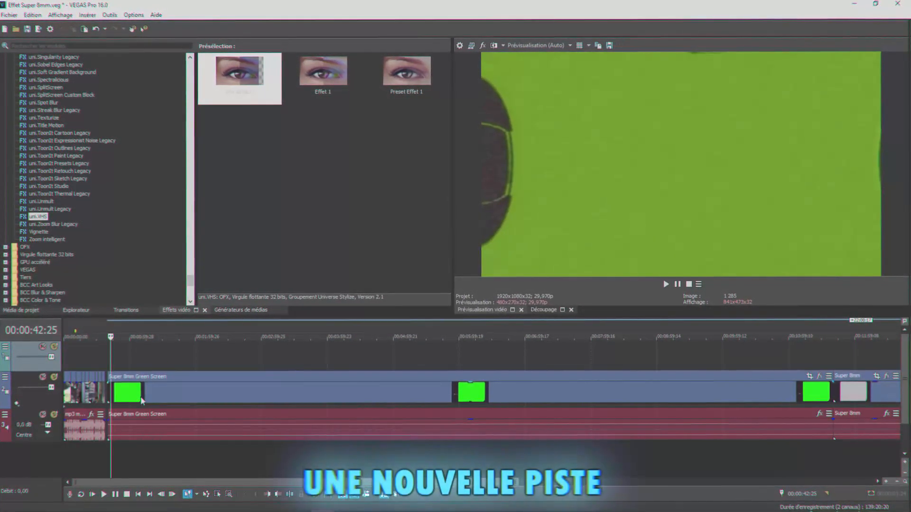
drag(131, 391, 132, 359)
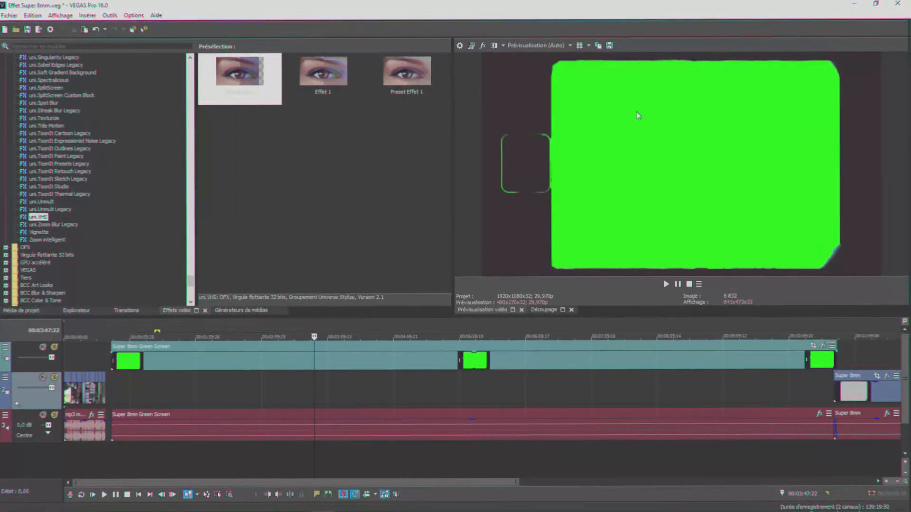
drag(854, 396, 863, 375)
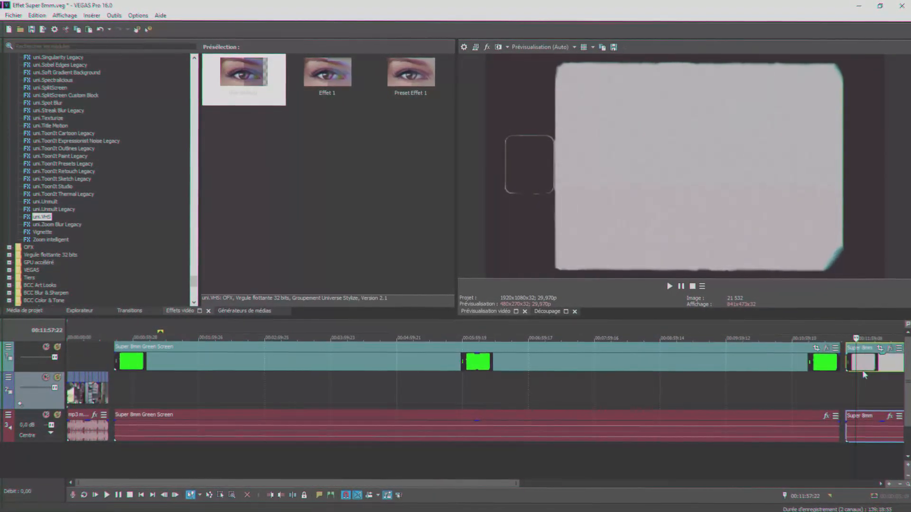
Step: Delete the Super 8mm Green Screen clip and the overlays' audio, and shorten the remaining Super 8mm clip
click(737, 366)
click(731, 373)
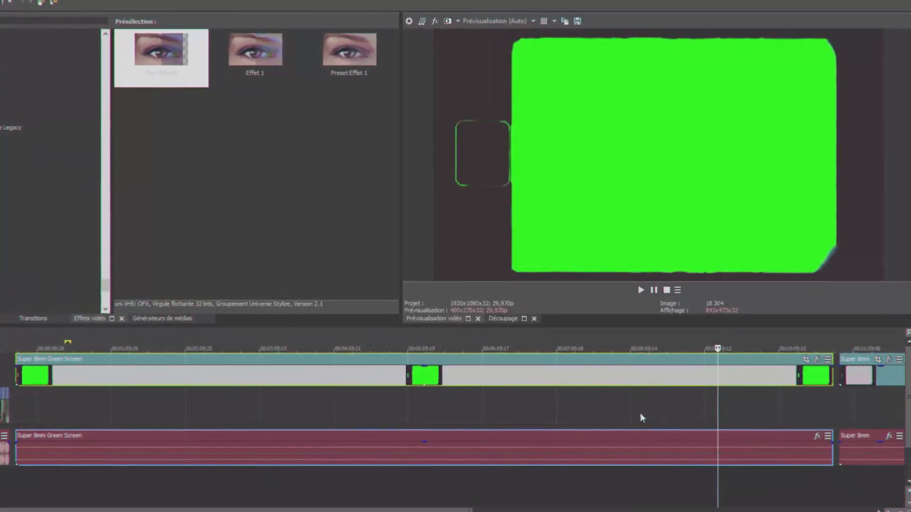
key(Delete)
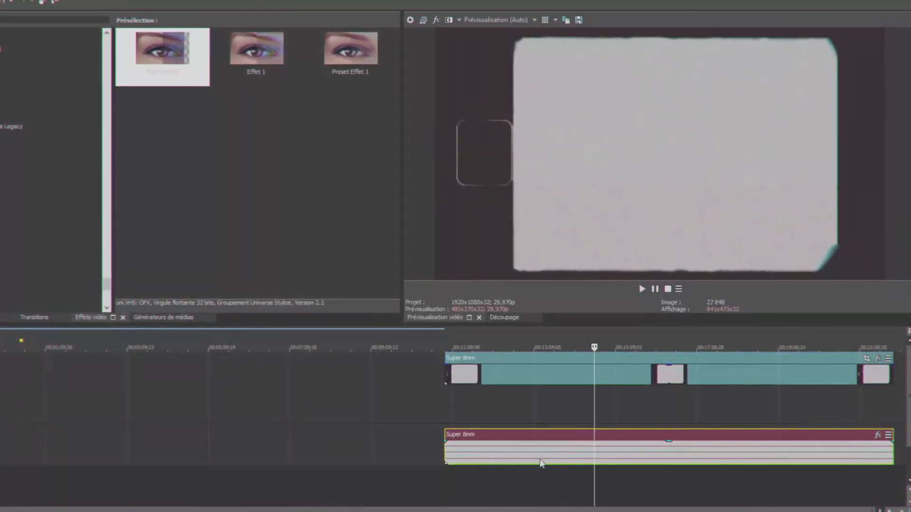
key(Delete)
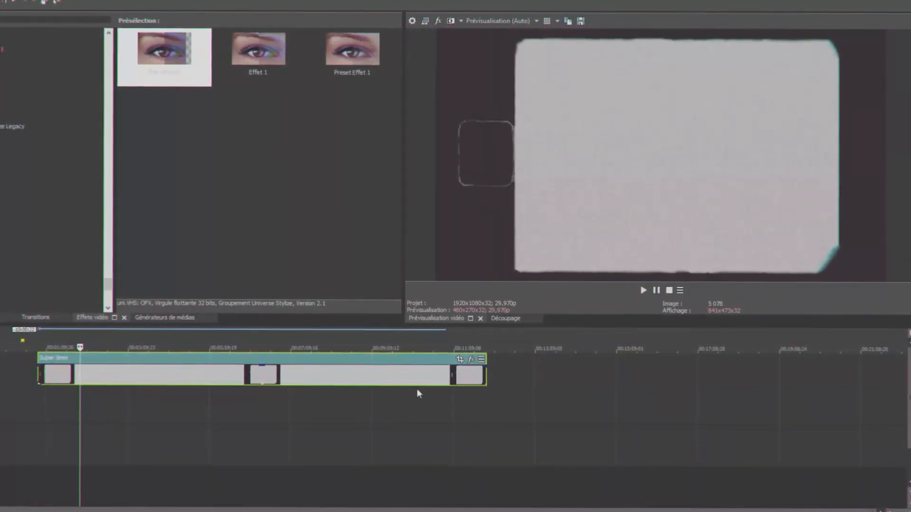
drag(500, 373, 469, 373)
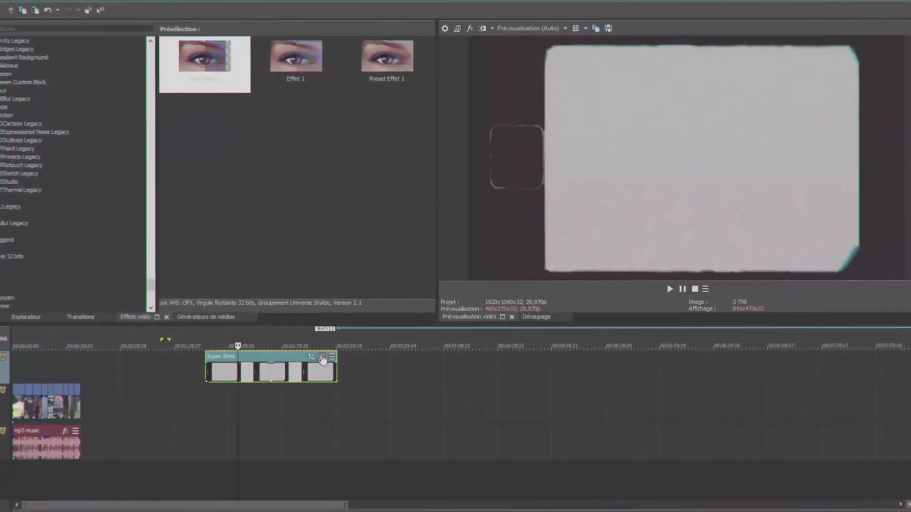
Step: Add the Incrustation en chrominance VEGAS effect to the Super 8mm overlay clip
click(322, 356)
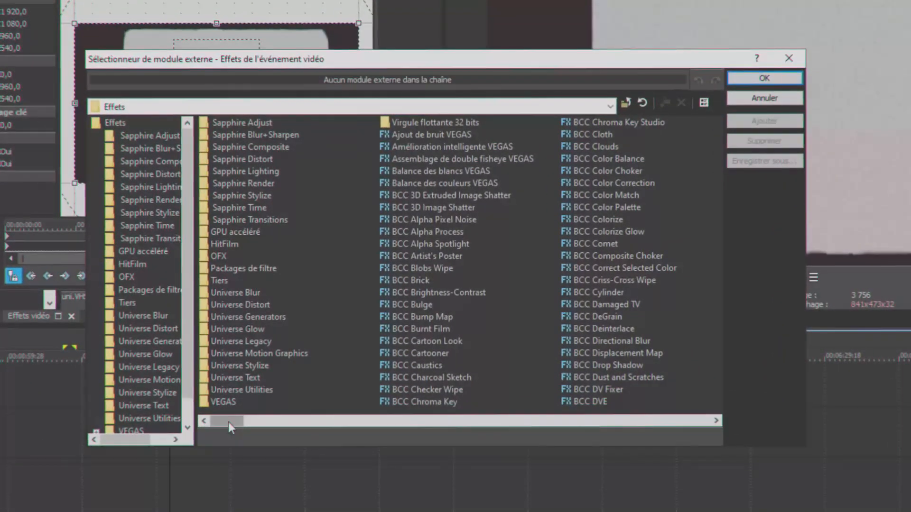
drag(237, 414, 416, 416)
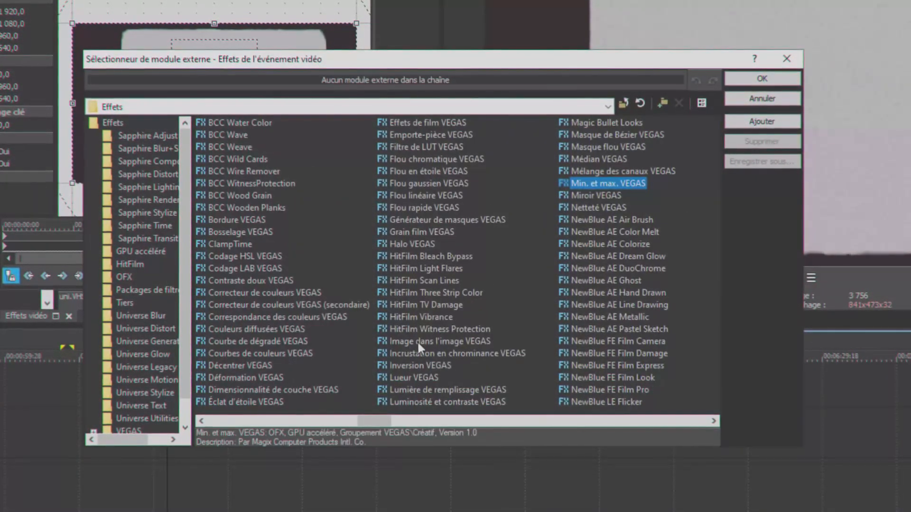
double_click(429, 352)
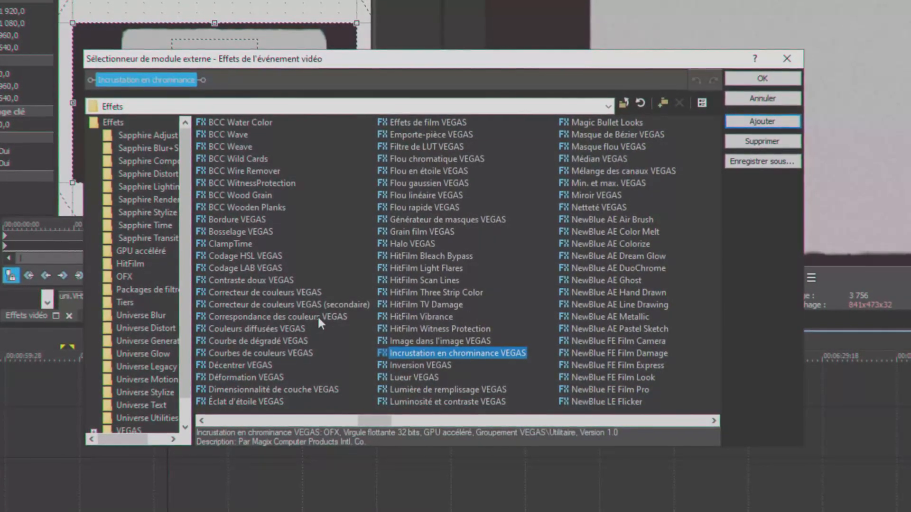
click(757, 81)
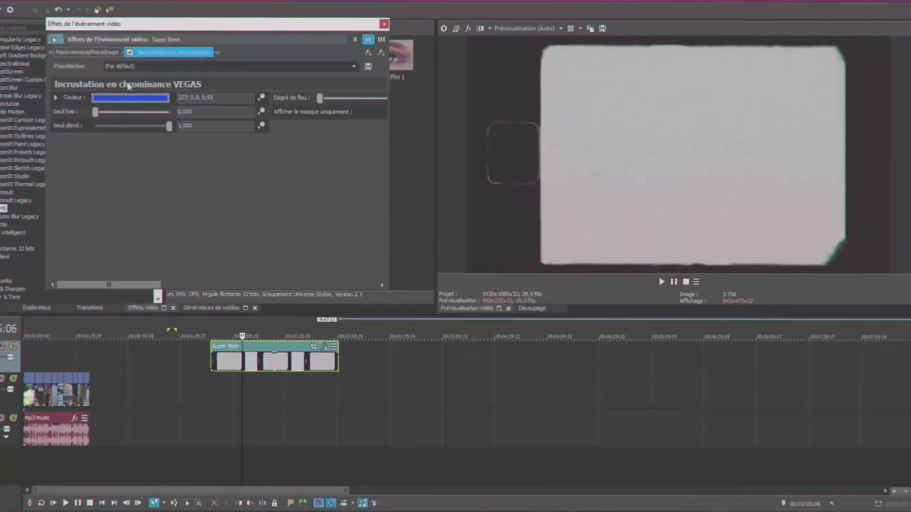
Step: Key out the overlay's light central area by sampling its color from the preview for the chroma key
click(128, 98)
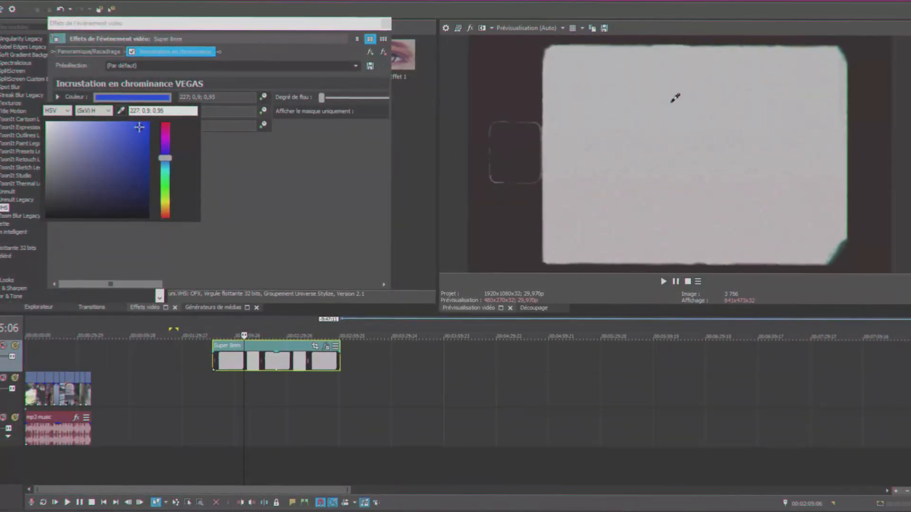
click(718, 137)
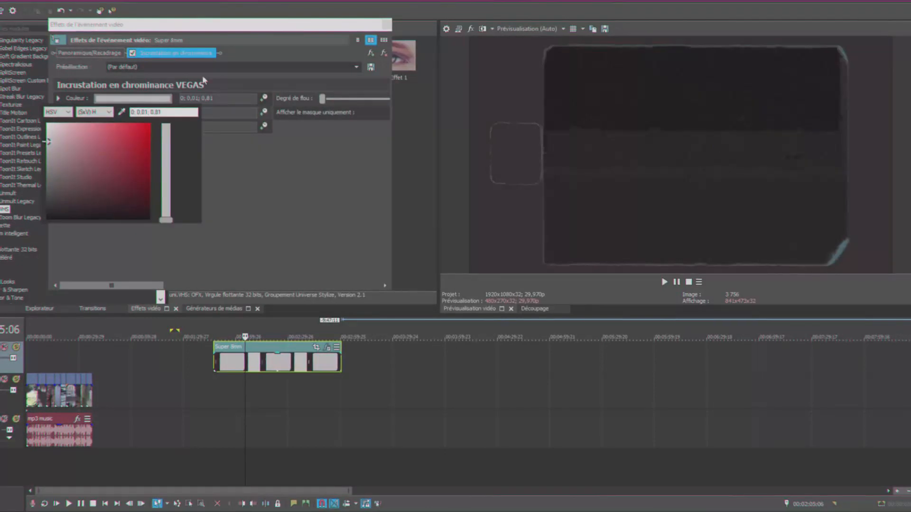
drag(99, 115, 163, 112)
click(387, 22)
Step: Move the Super 8mm overlay to the start of the timeline and trim its end to match the clips and music
drag(262, 364, 27, 354)
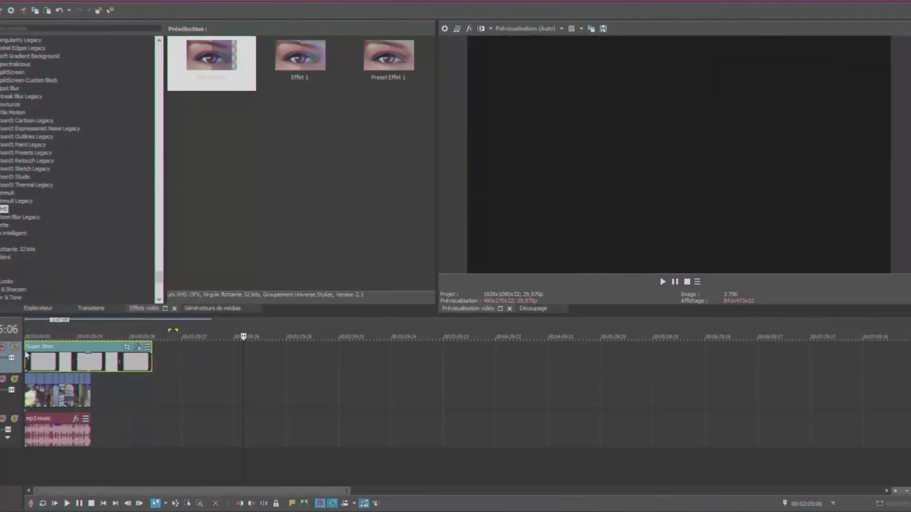
click(45, 366)
scroll(81, 373, up, 4)
click(80, 362)
drag(80, 361, 132, 369)
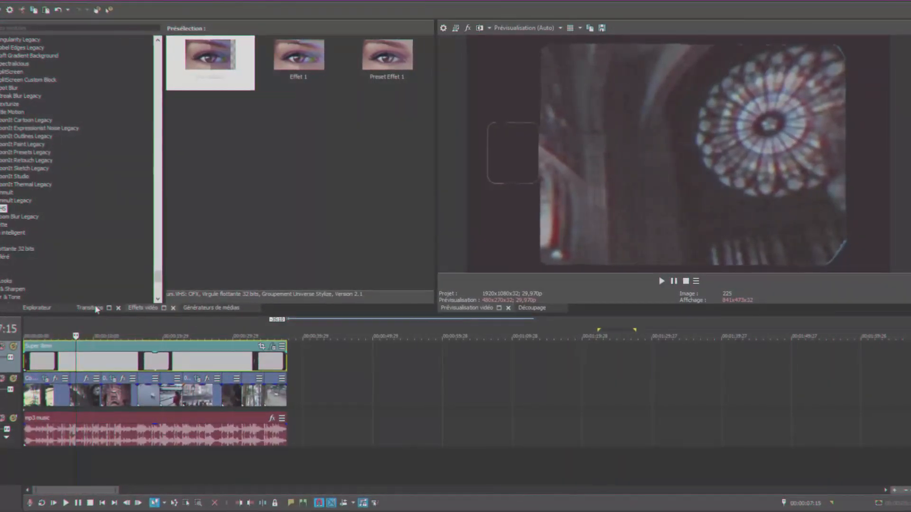
Step: Apply the Couleur preset of the Ajout de bruit effect to the Super 8mm overlay clip
drag(158, 277, 163, 44)
click(51, 43)
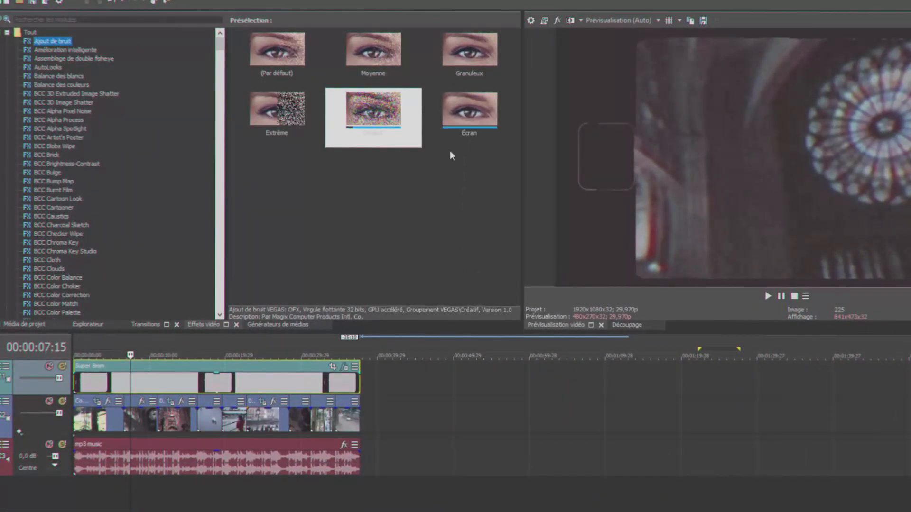
drag(373, 117, 161, 373)
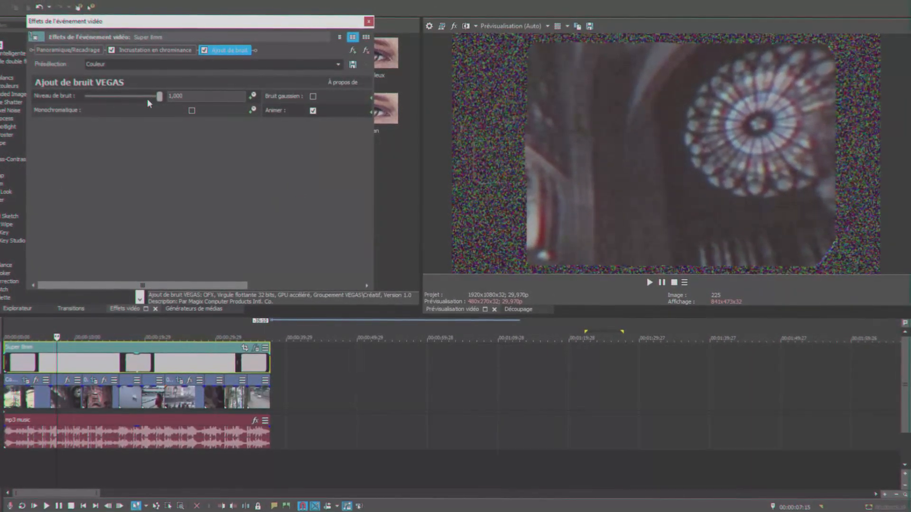
Step: Set the overlay's noise level to 0,100
drag(159, 96, 105, 97)
double_click(178, 97)
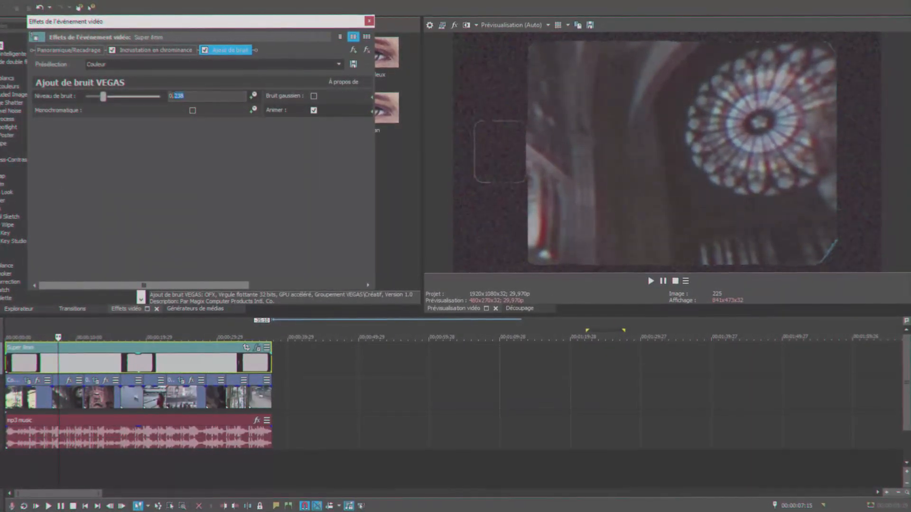
text(100)
key(Return)
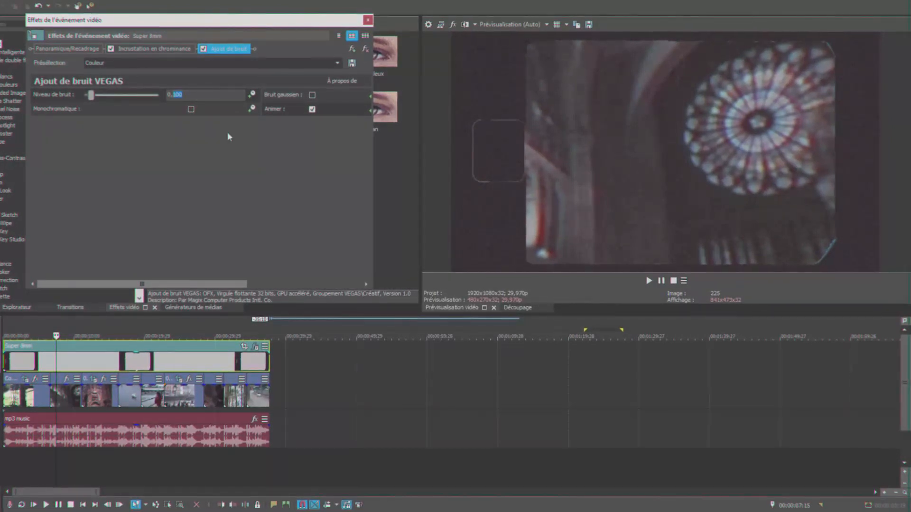
Step: Set the overlay's Couleur noise level to 0,050 and close the effect settings
text(050)
key(Return)
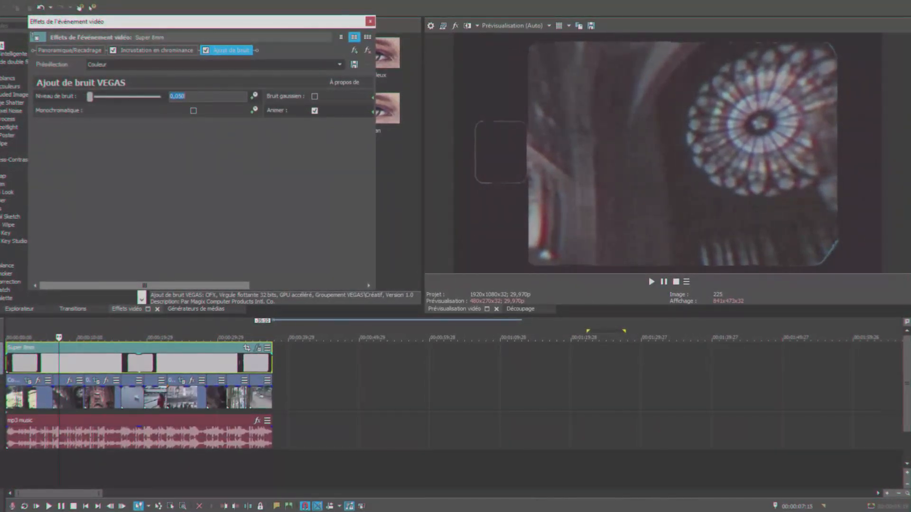
click(371, 22)
Step: Add a second Ajout de bruit effect with the default preset to the Super 8mm overlay, with the noise level at 0,02
click(190, 62)
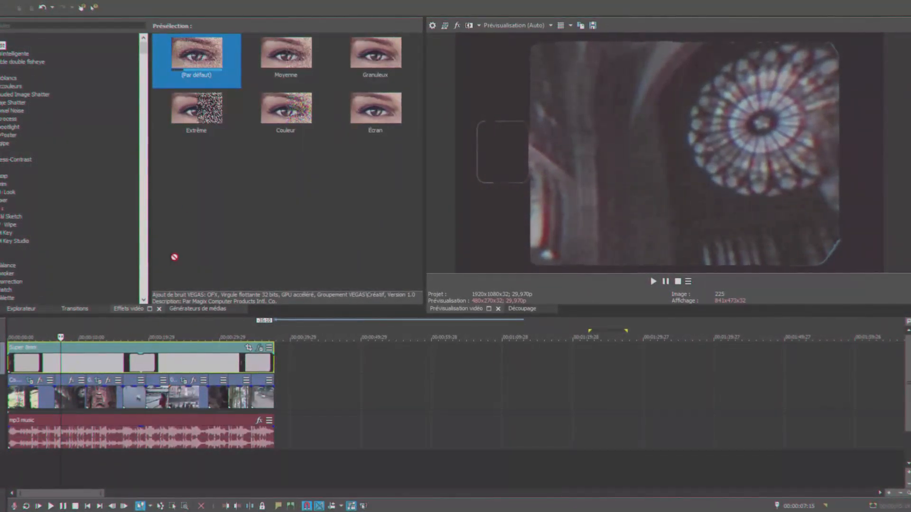
drag(84, 364, 85, 365)
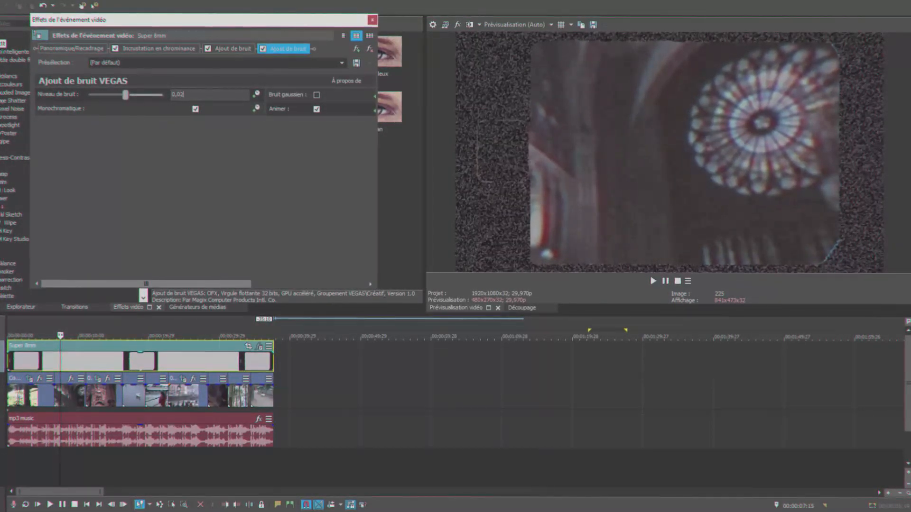
key(Return)
click(373, 20)
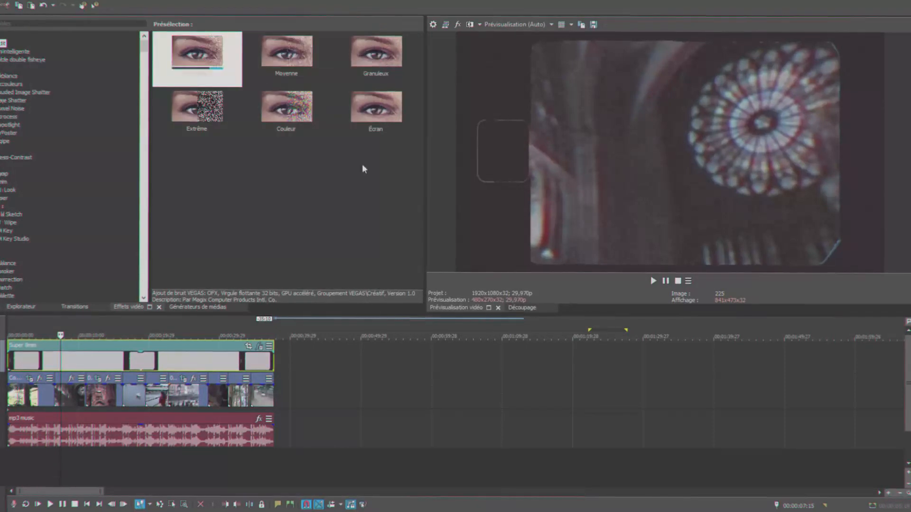
Step: Play back the result and reduce the noise level of the overlay's Couleur noise effect to 0,02
key(space)
click(261, 347)
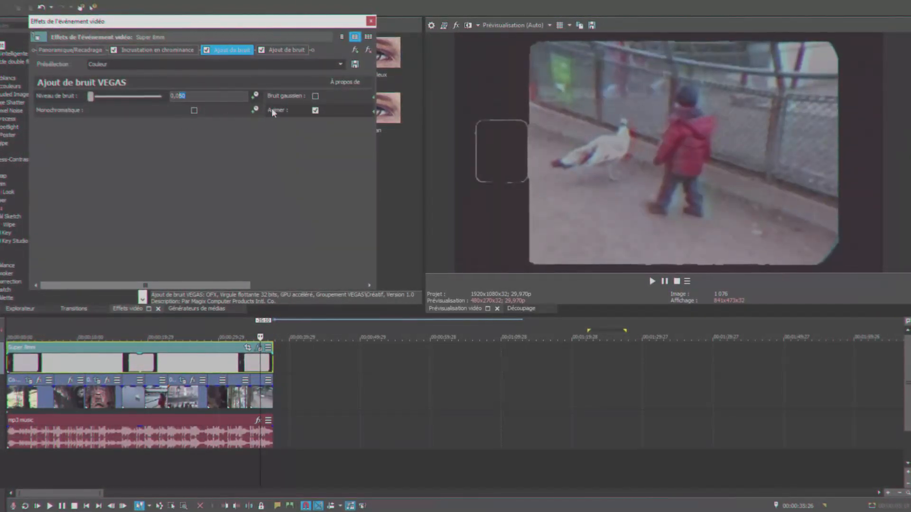
text(2)
key(Return)
click(371, 19)
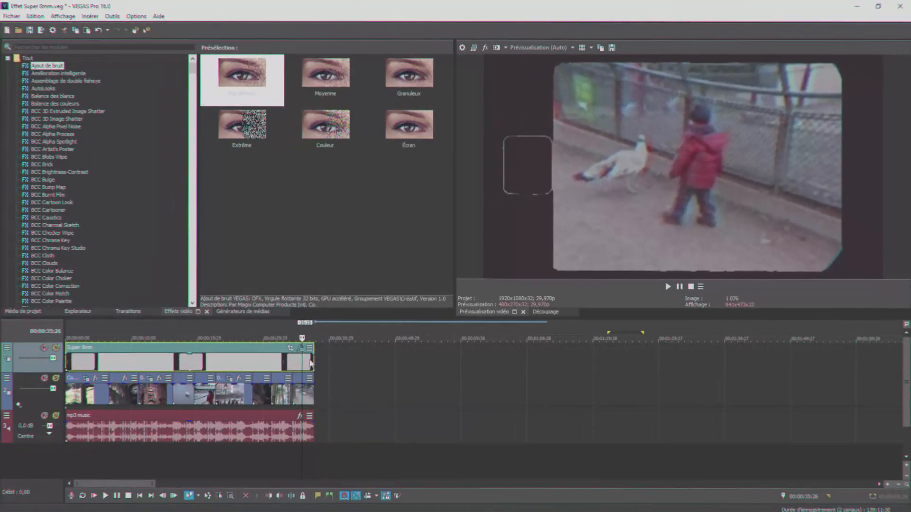
Step: Insert a video track between the overlay and the clips, and preview the Film Grain video from the project's media folder
right_click(326, 380)
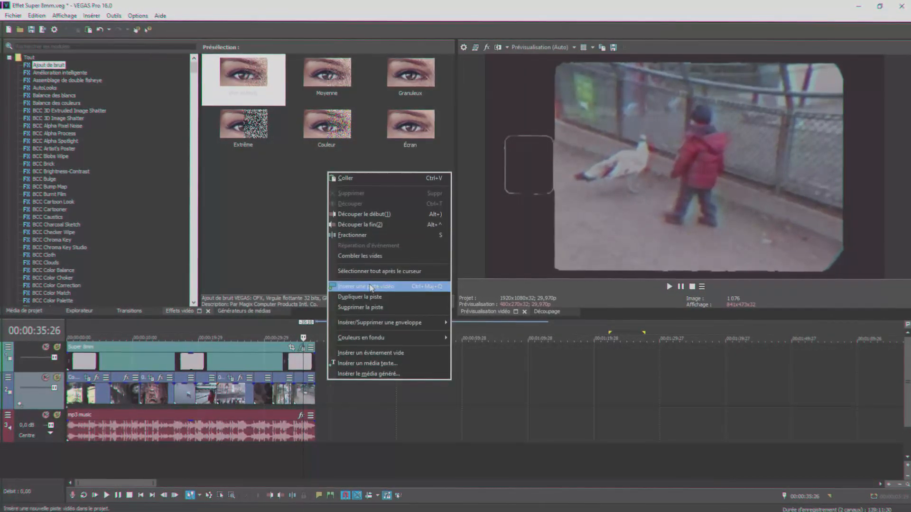
click(369, 294)
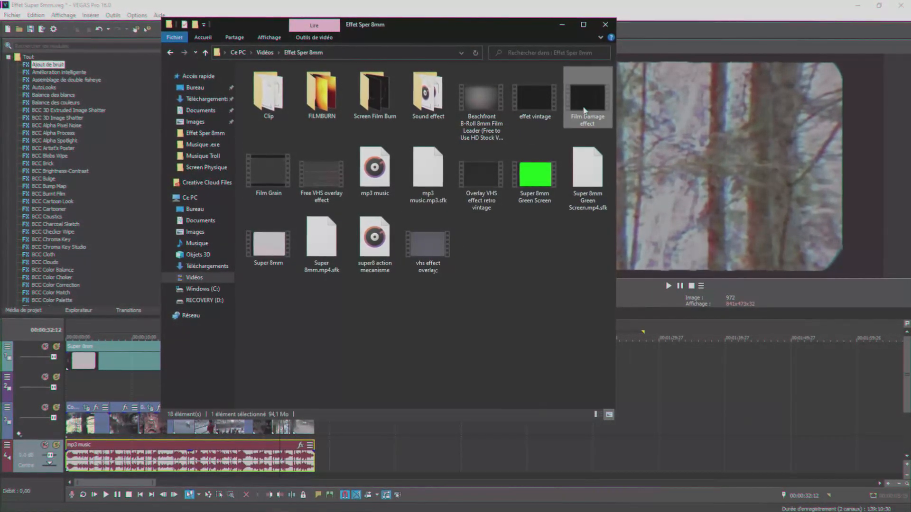
double_click(275, 168)
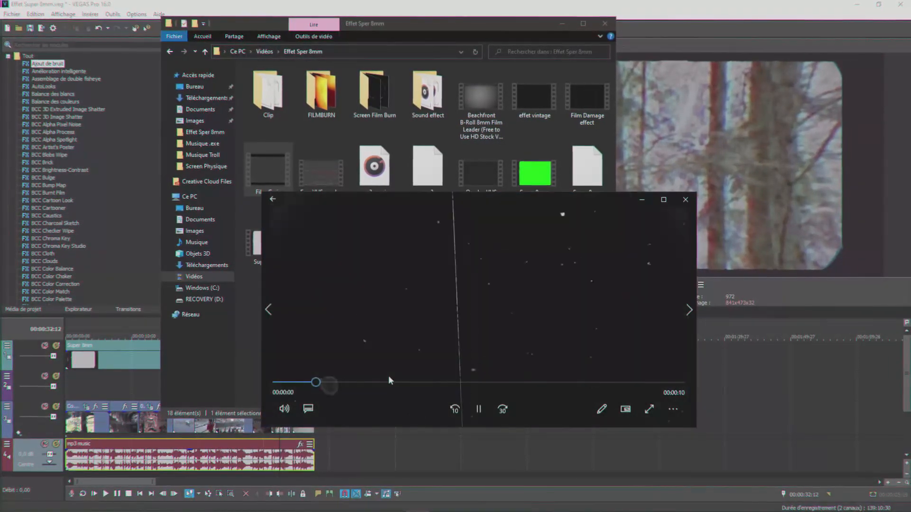
click(471, 413)
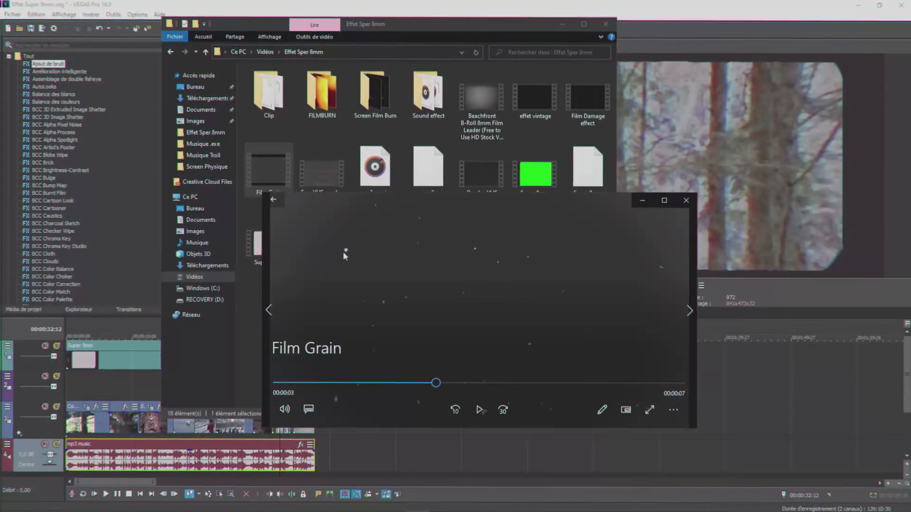
click(686, 202)
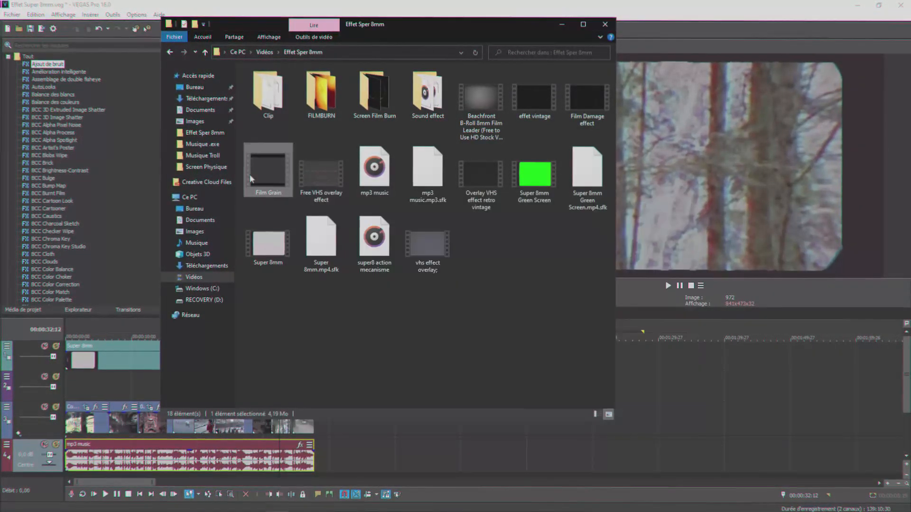
Step: Add the Film Grain video to an empty stretch of the timeline and delete its audio
drag(718, 416, 718, 417)
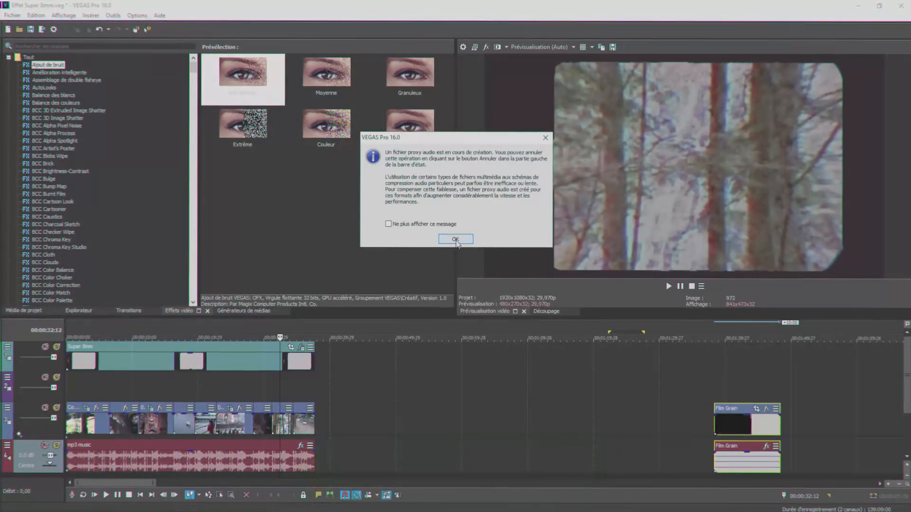
click(455, 240)
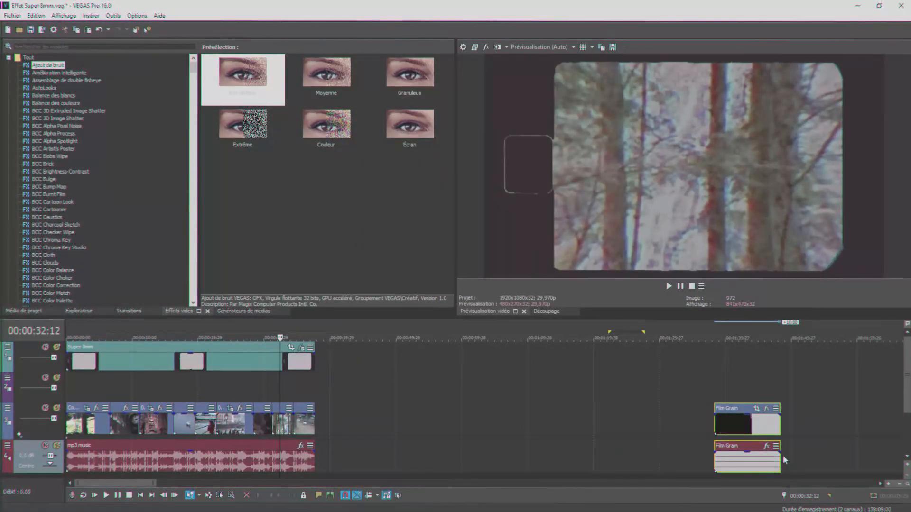
click(751, 462)
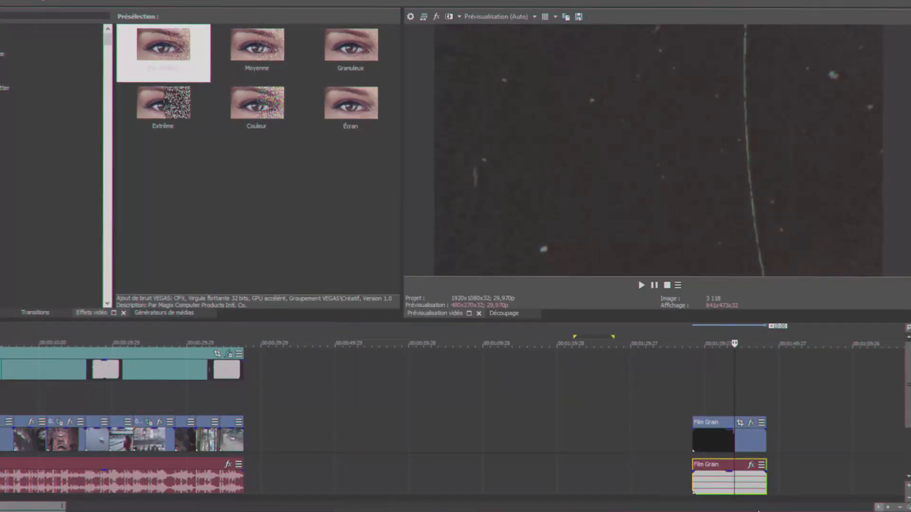
key(Delete)
Step: Move the Film Grain clip to the start of the empty track and extend it to the end of the Super 8mm overlay
drag(716, 441, 104, 333)
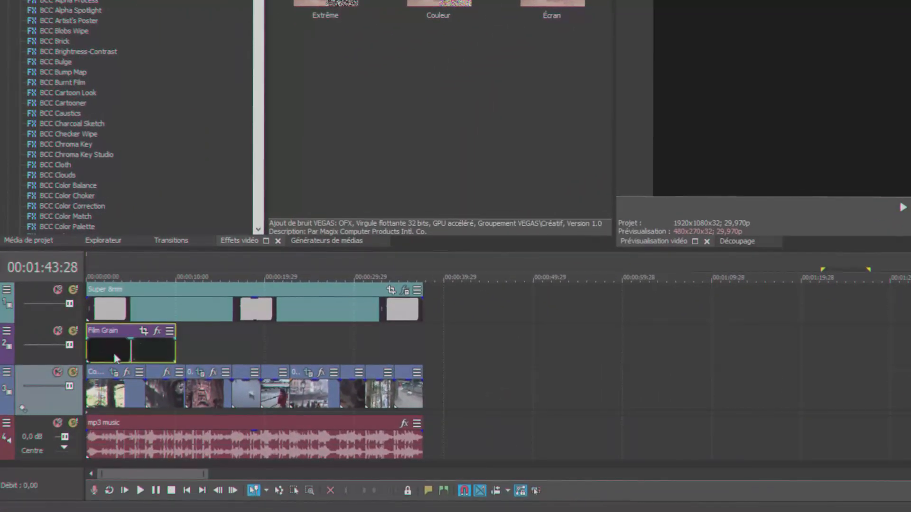
click(116, 360)
scroll(257, 361, up, 2)
drag(204, 346, 532, 345)
Step: Set the Film Grain track's compositing mode to Écran and scrub through the clips to check the result
click(4, 331)
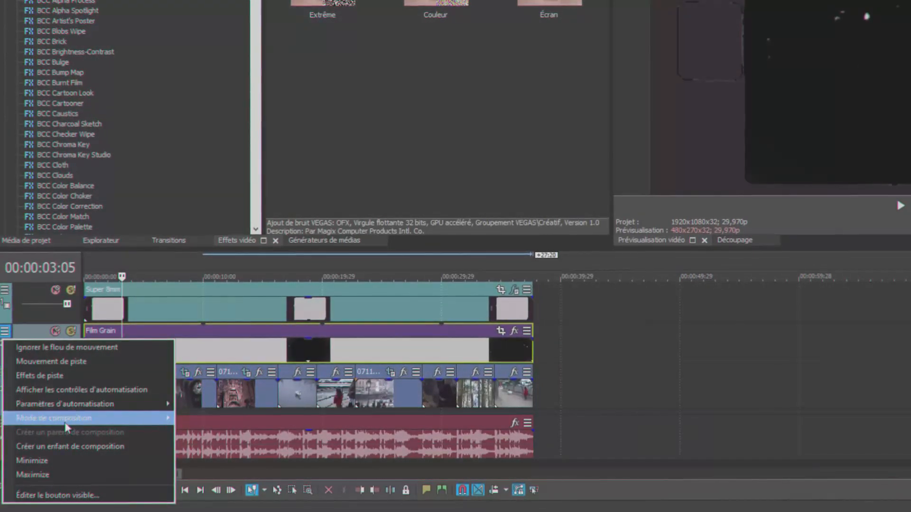
mouse_move(162, 420)
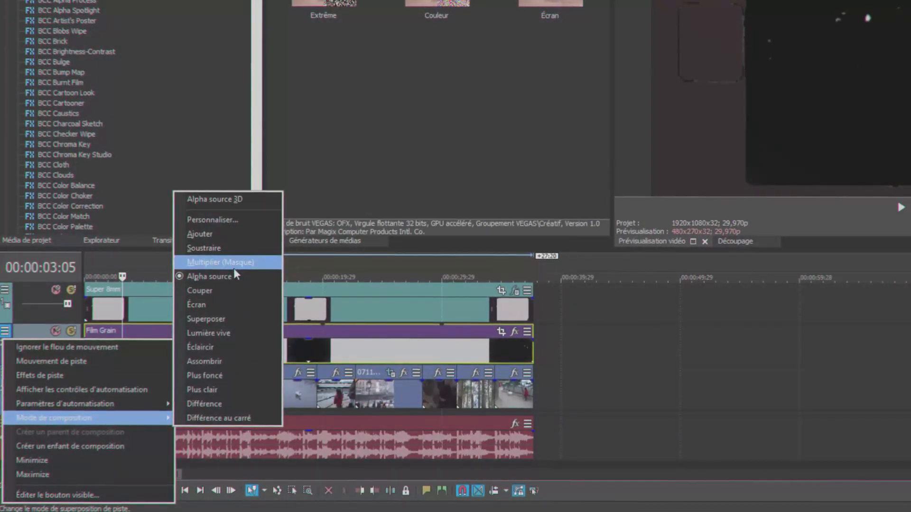
click(216, 306)
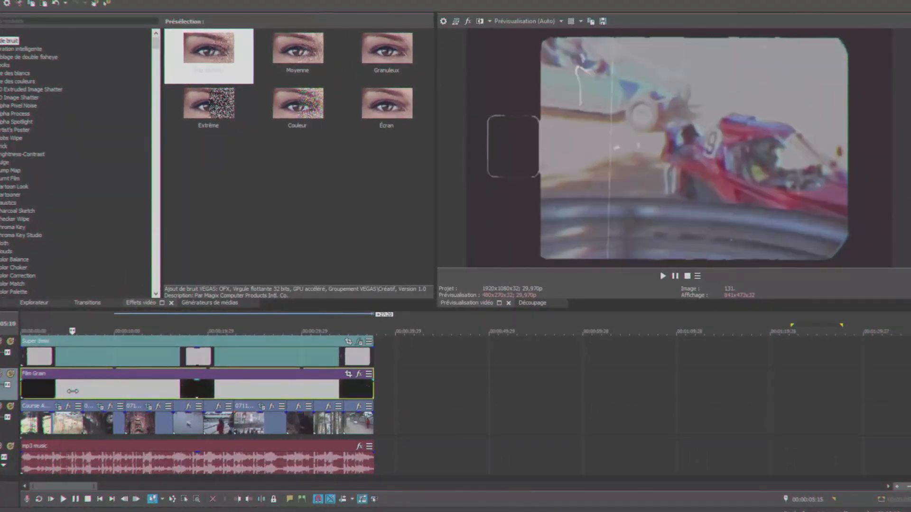
drag(72, 391, 180, 388)
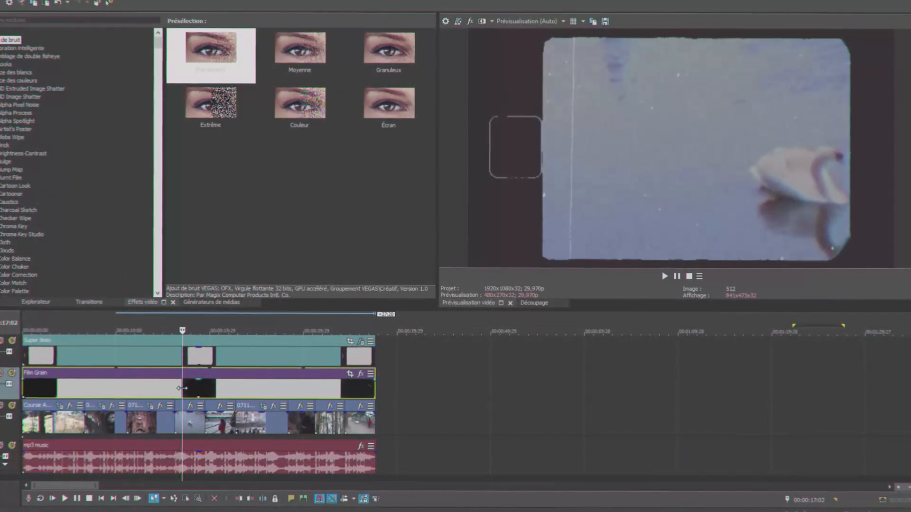
Step: Insert a video track below Film Grain and import all the videos from the FILMBURN folder into an empty part of the timeline
right_click(394, 419)
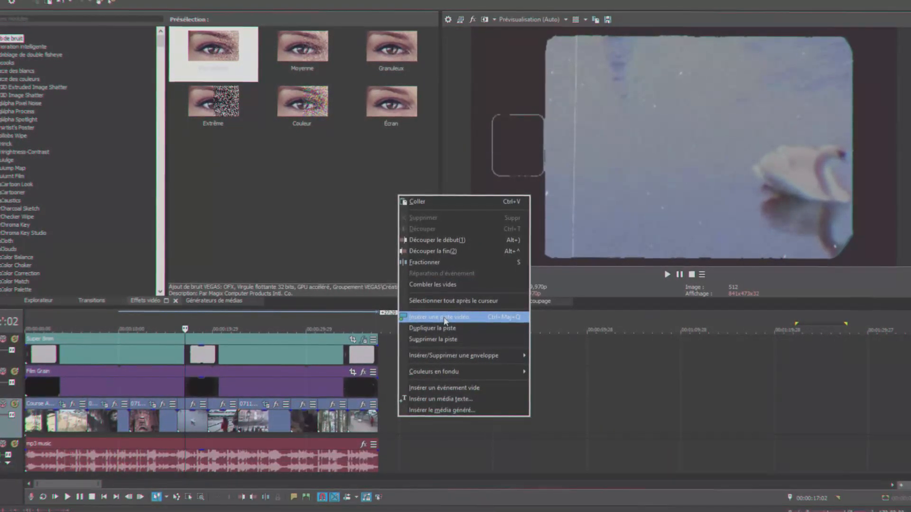
click(445, 321)
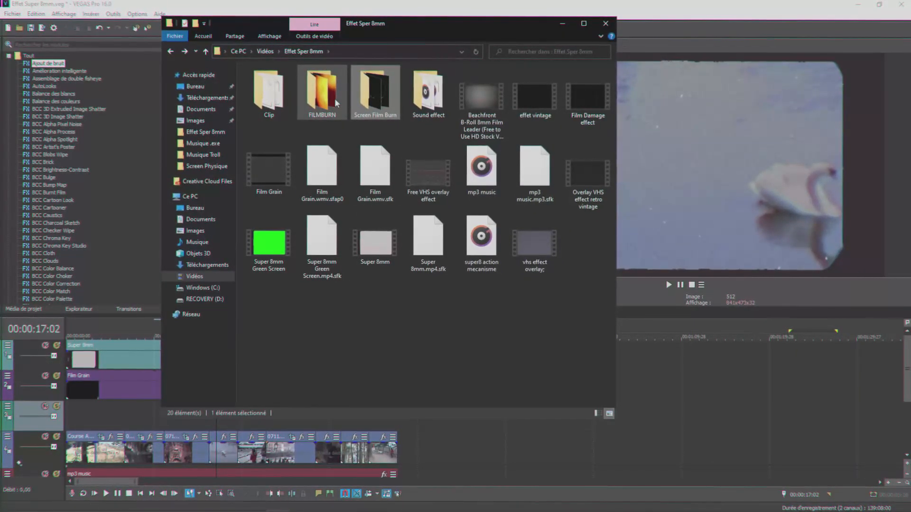
double_click(322, 94)
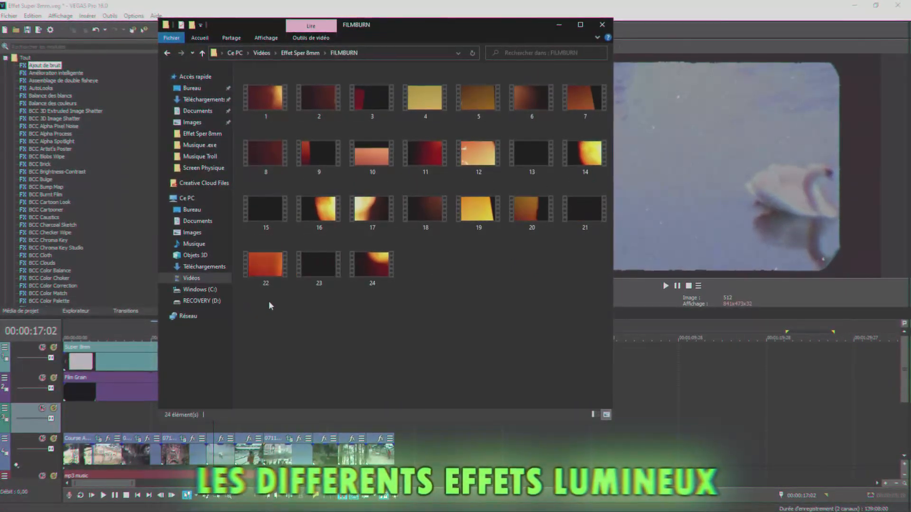
drag(261, 300, 612, 92)
drag(584, 97, 678, 460)
click(558, 25)
click(678, 413)
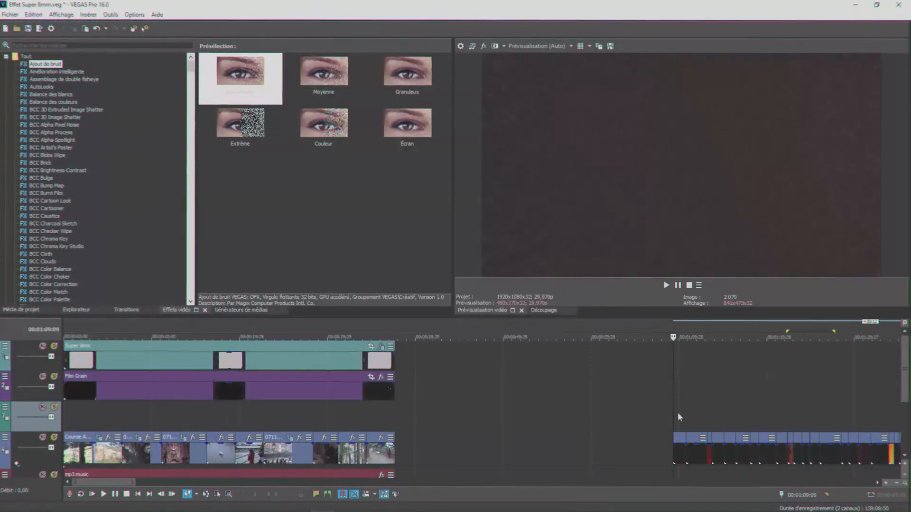
Step: Move all the film burn clips onto the empty track and bring them closer to the end of the edited clips
scroll(678, 413, up, 4)
scroll(680, 423, down, 4)
drag(893, 453, 489, 413)
key(ctrl+d)
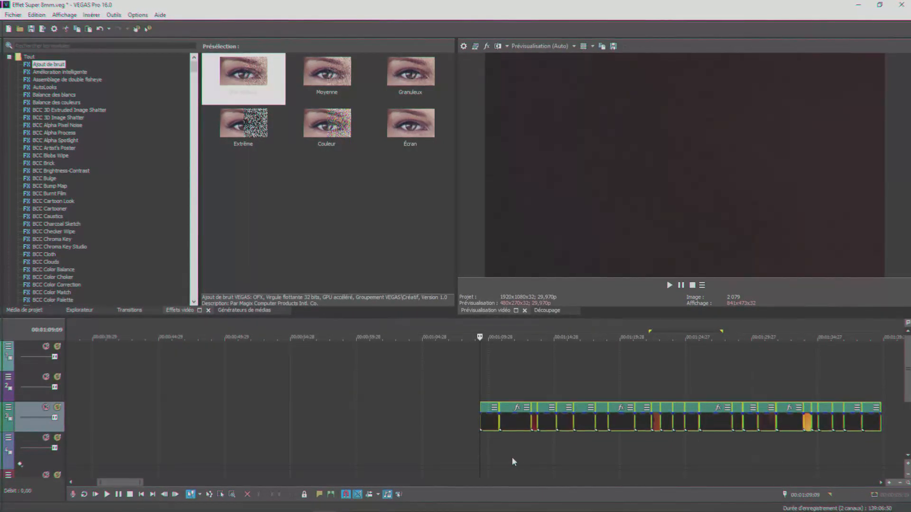
scroll(548, 335, down, 6)
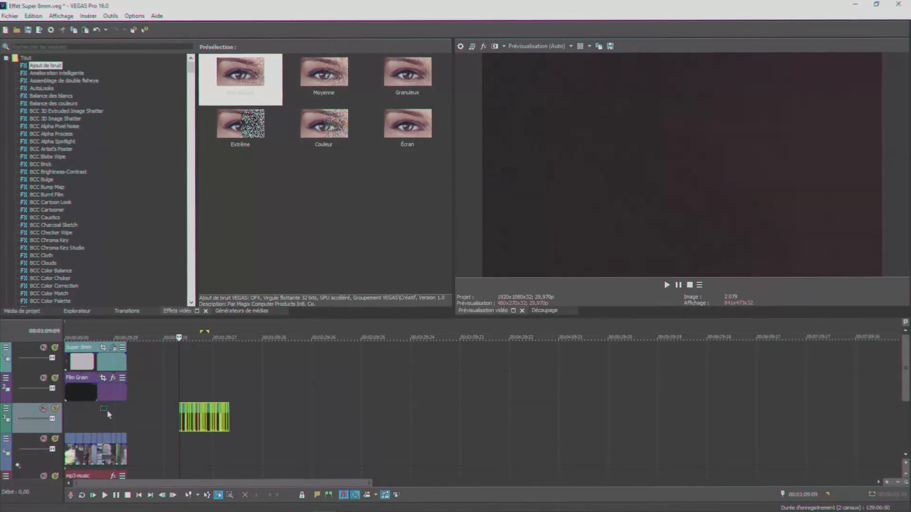
drag(187, 421, 144, 420)
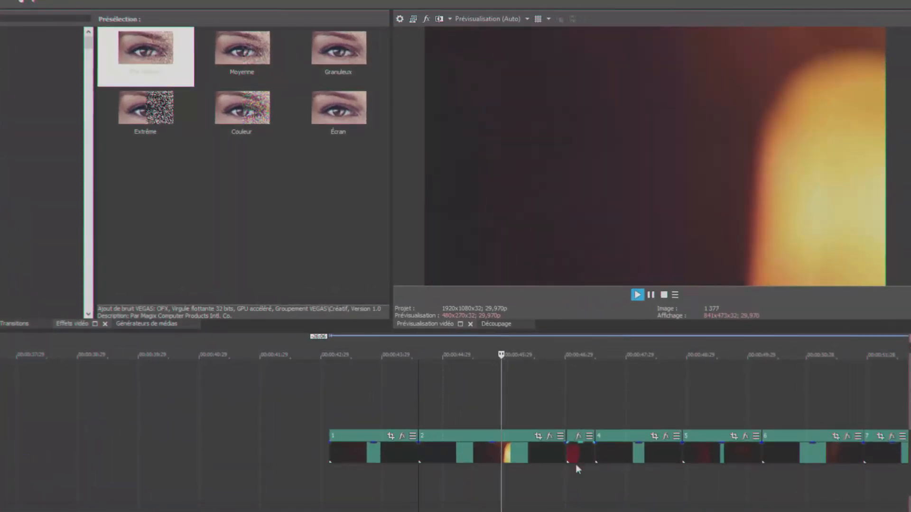
Step: Separate film burn clip 3 from the others by moving it up to the Film Grain track
click(607, 409)
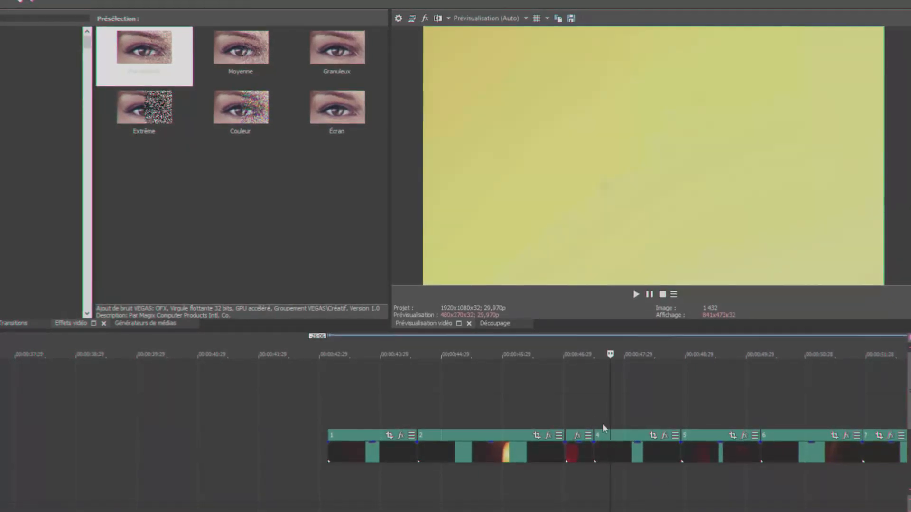
click(578, 457)
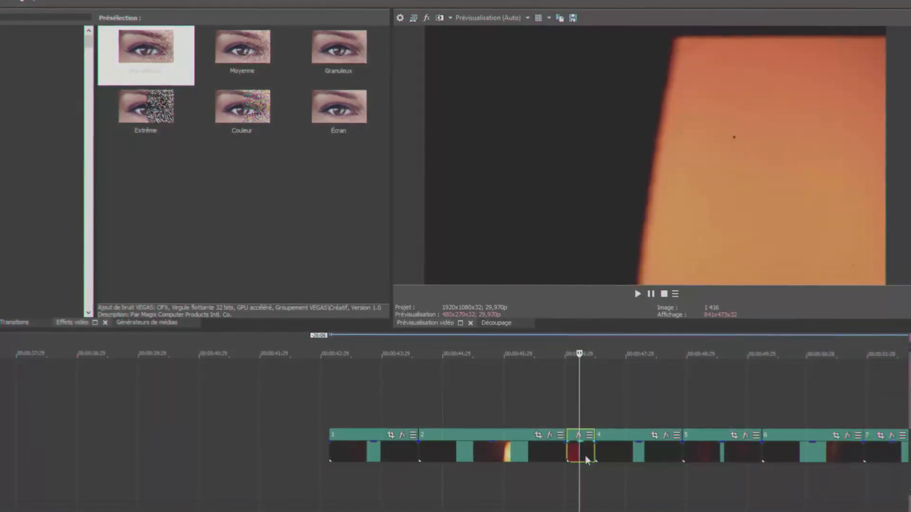
scroll(610, 443, up, 2)
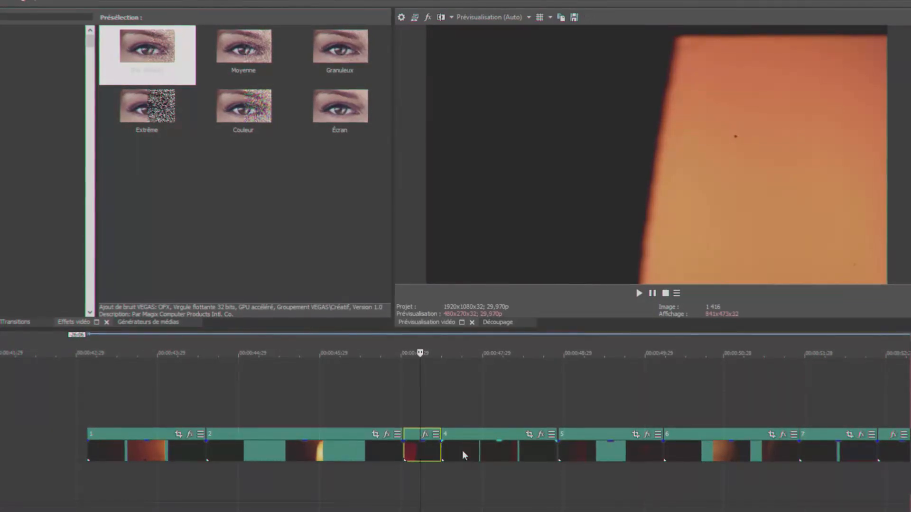
drag(432, 448, 436, 414)
Step: Move film burn clip 1 to the start of its track
click(125, 453)
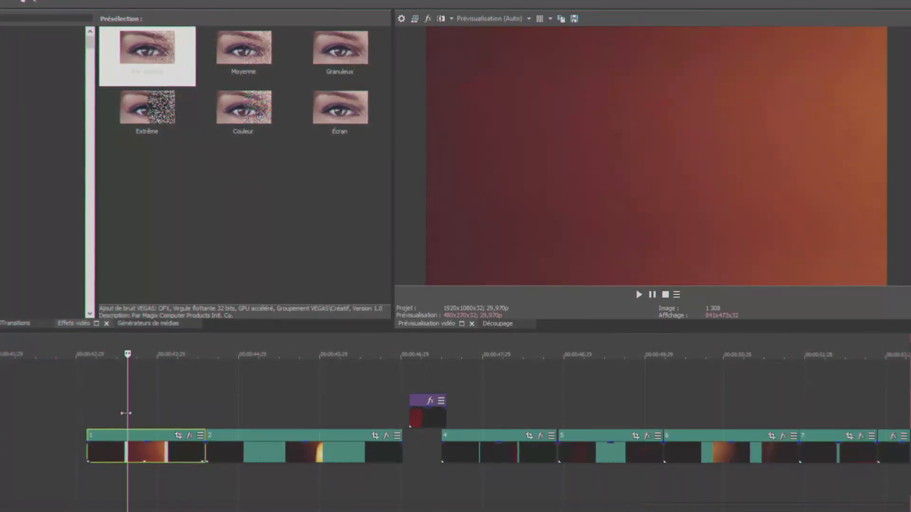
double_click(127, 414)
click(94, 419)
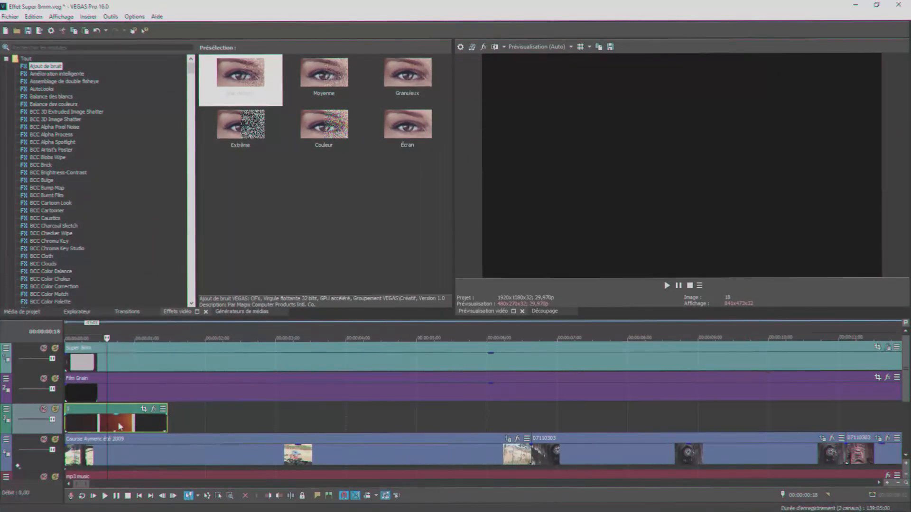
Step: Insert a video track above the film burn track for background overlays and move film burn clip 3 onto it near the timeline start
scroll(243, 419, down, 6)
right_click(146, 413)
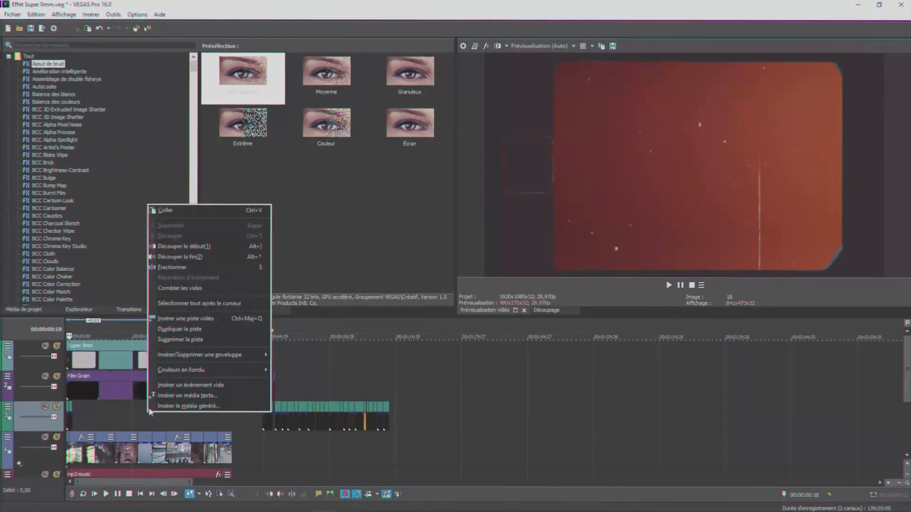
click(181, 328)
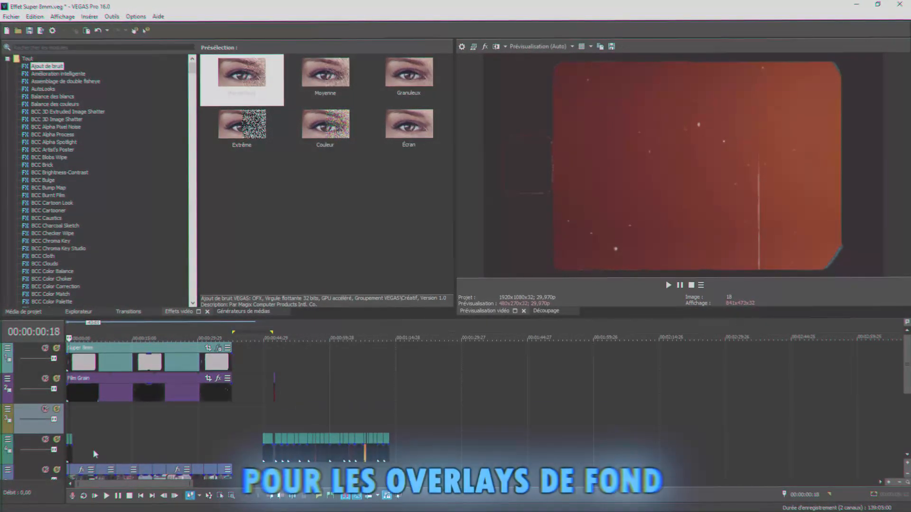
drag(274, 390, 93, 414)
Step: Move film burn clip 2 earlier along its track, away from the remaining film burn clips
click(271, 453)
scroll(292, 458, up, 5)
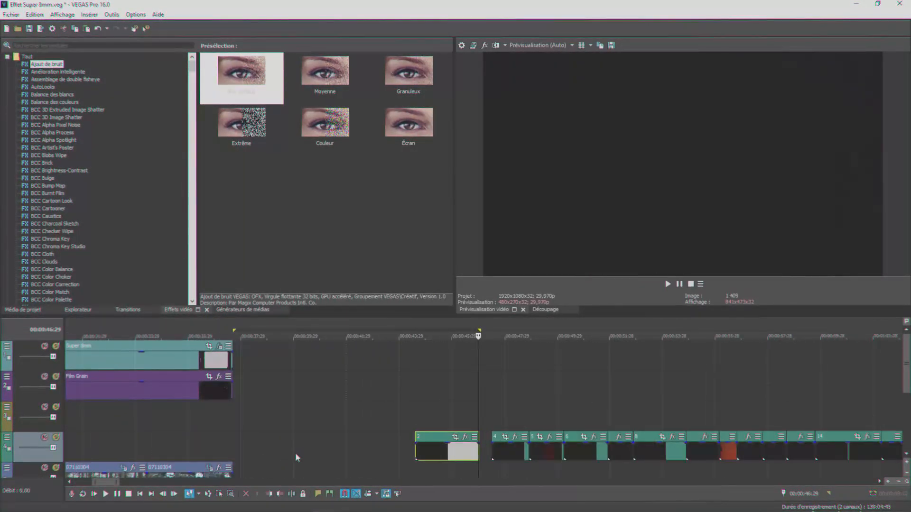
drag(443, 453, 98, 450)
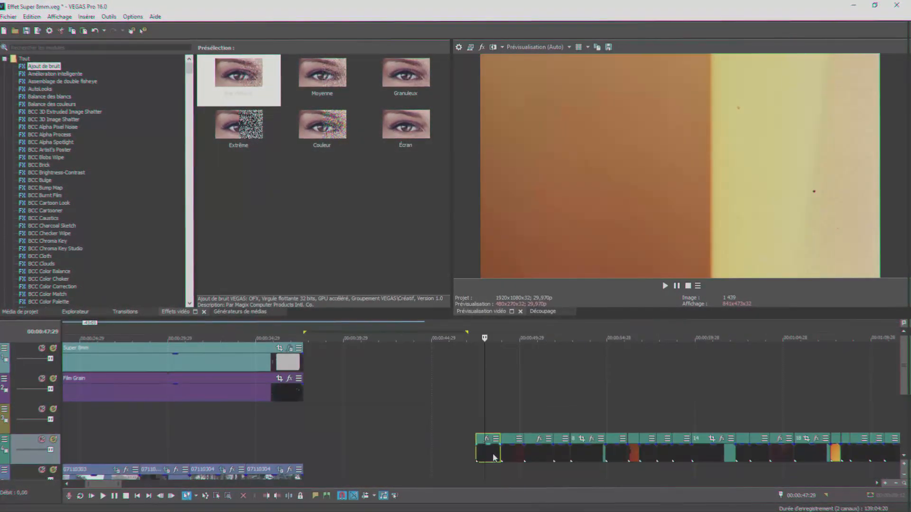
Step: Move two more film burn clips up to the background overlay track, spacing them apart near the end of the video
drag(492, 456, 185, 425)
click(514, 421)
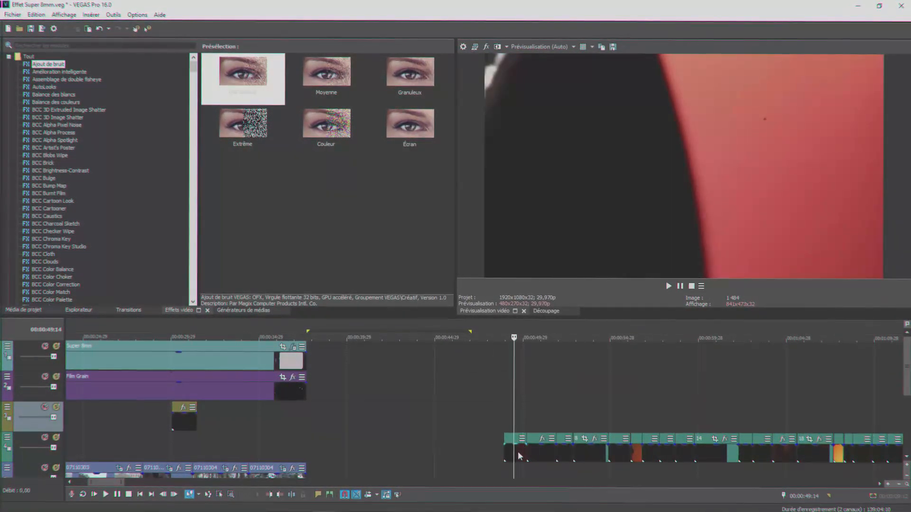
drag(517, 451, 264, 433)
Step: Inspect film burn clip 7 and delete it from the film burn track
drag(542, 451, 432, 486)
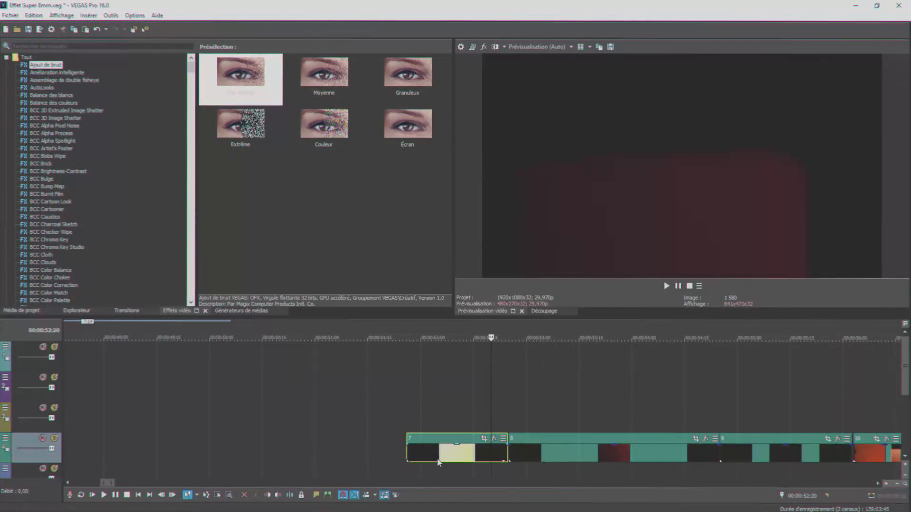
click(439, 461)
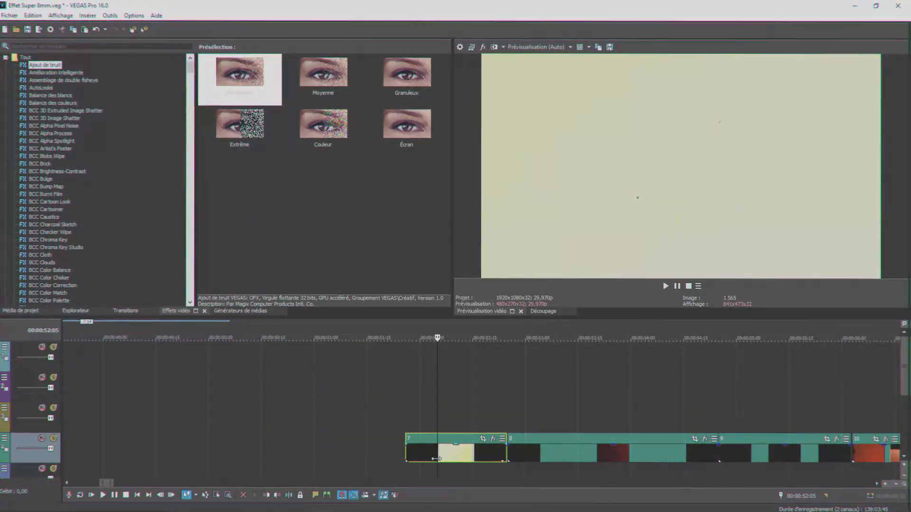
key(Delete)
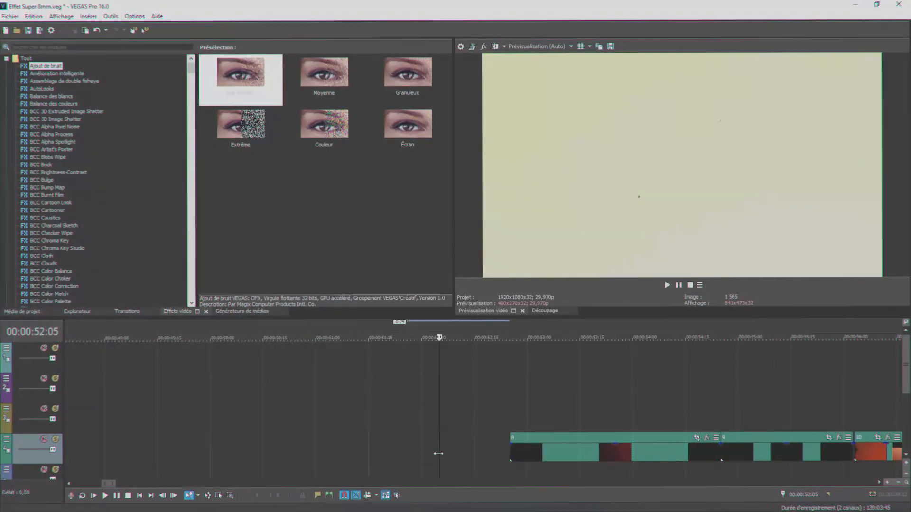
click(533, 443)
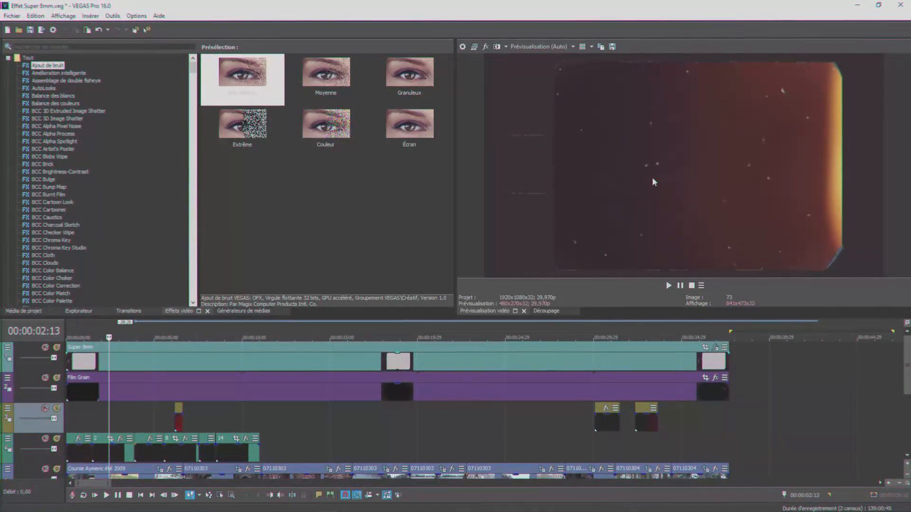
Step: Set the film burn track's compositing mode to Écran (Screen)
right_click(16, 442)
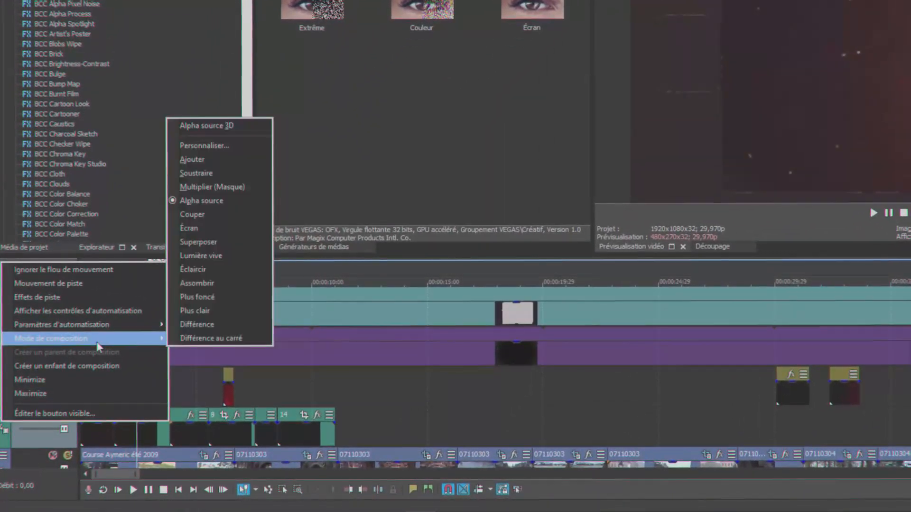
click(202, 229)
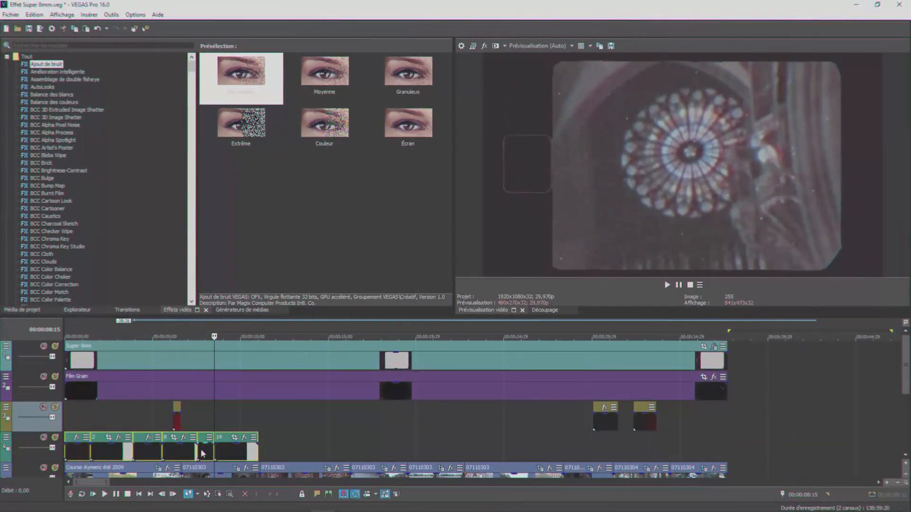
Step: Paste repeated copies of the film burn sequence back to back, starting where the original sequence ends
click(258, 451)
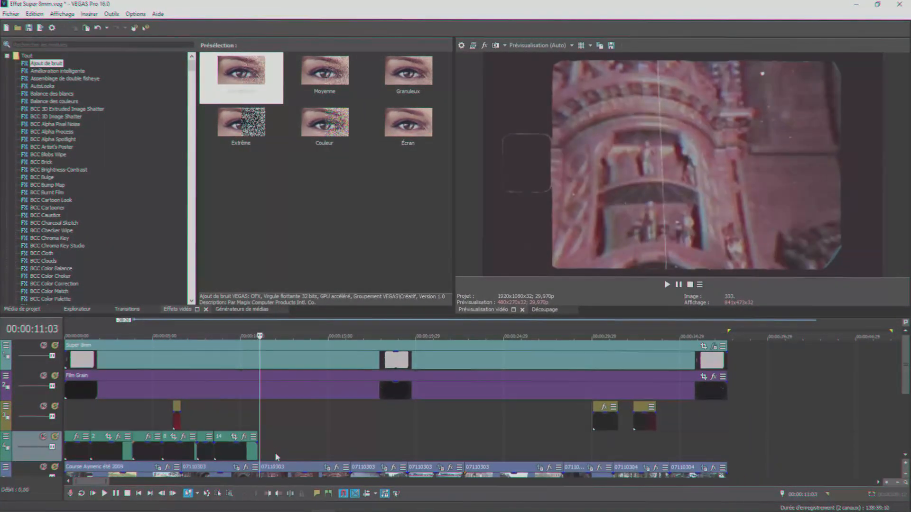
key(ctrl+v)
key(ctrl+v)
key(ctrl+v)
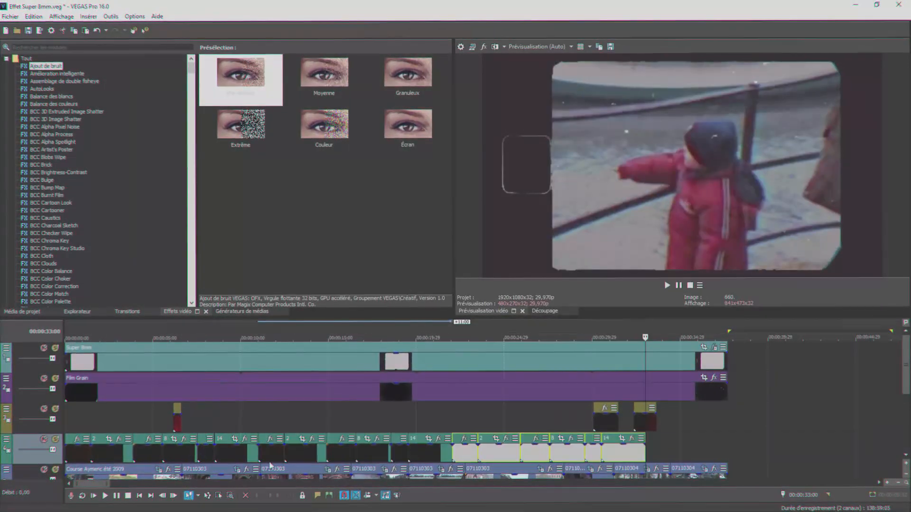
Step: Split the pasted film burns at the end of the video and delete the excess part
click(729, 453)
key(s)
key(Delete)
click(752, 453)
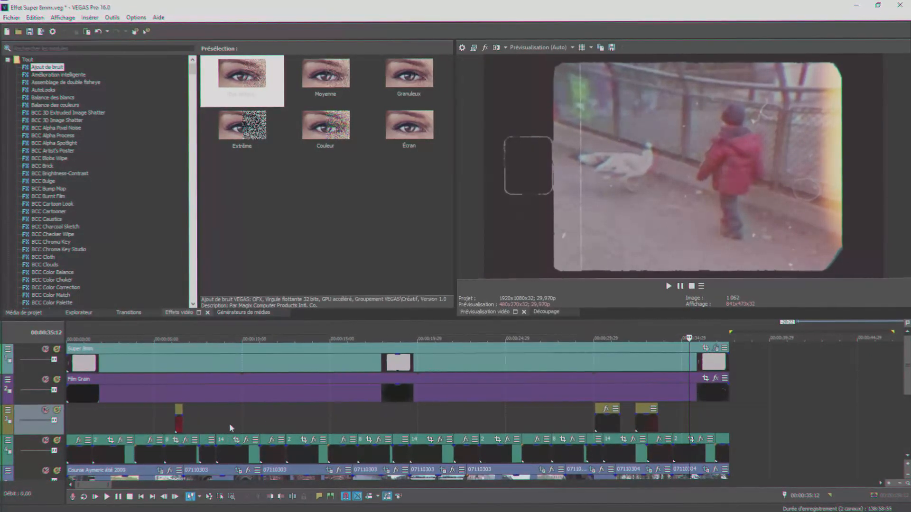
Step: Mark a stretch of the timeline starting at 00:00:08:15 and play it back to review the film burns
click(285, 429)
key(ctrl+v)
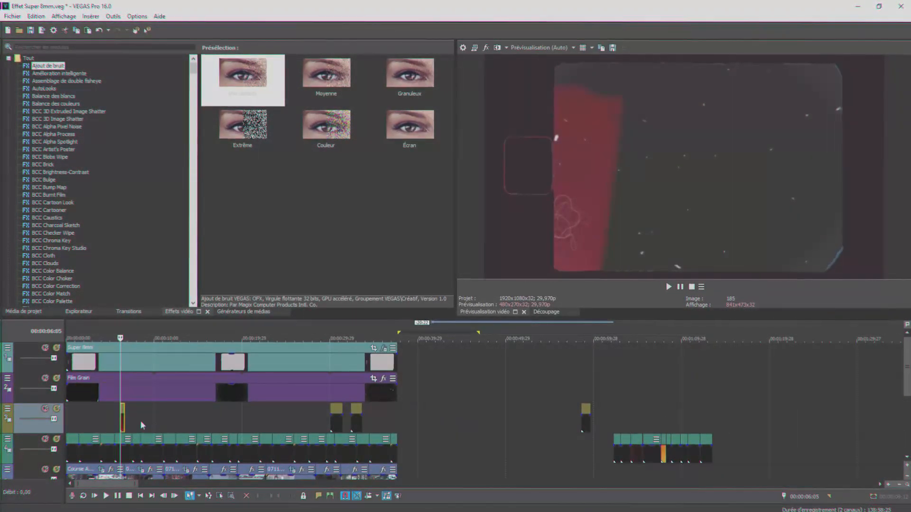
click(141, 420)
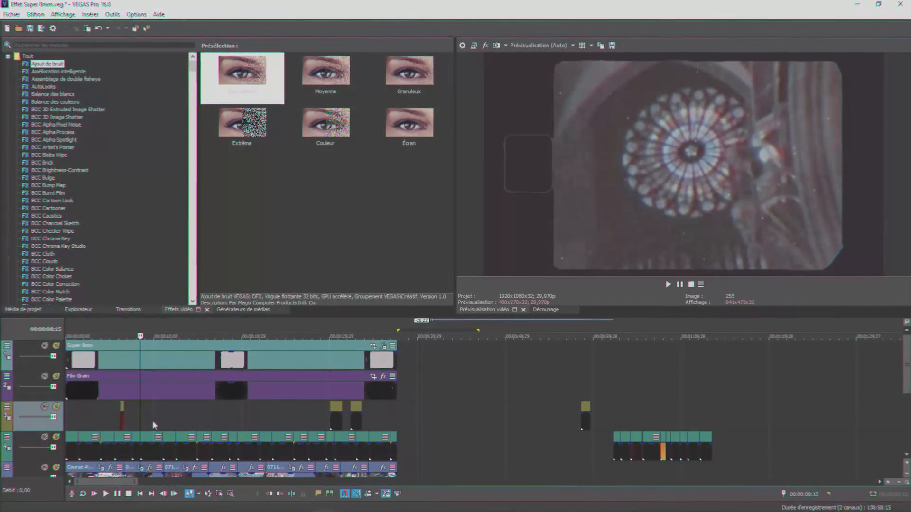
drag(141, 420, 195, 422)
key(space)
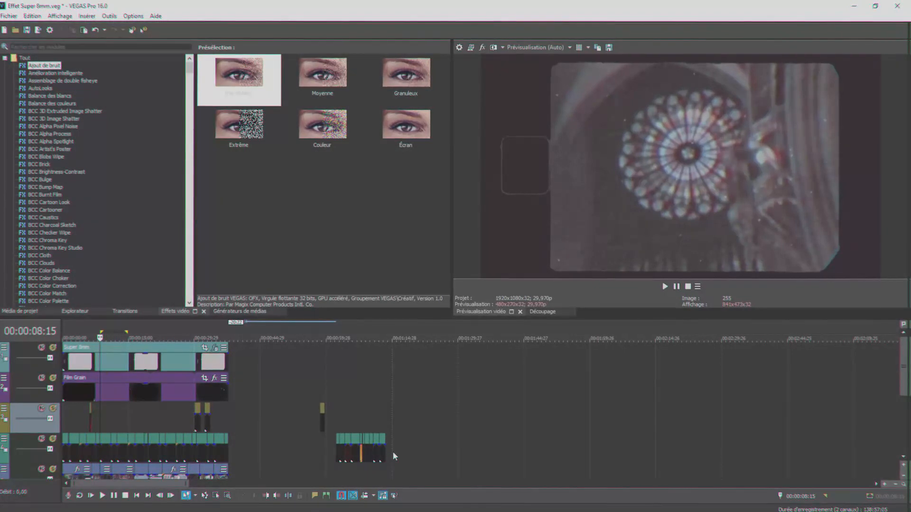
Step: Delete the unused film burn clips left beyond the end of the video
key(Delete)
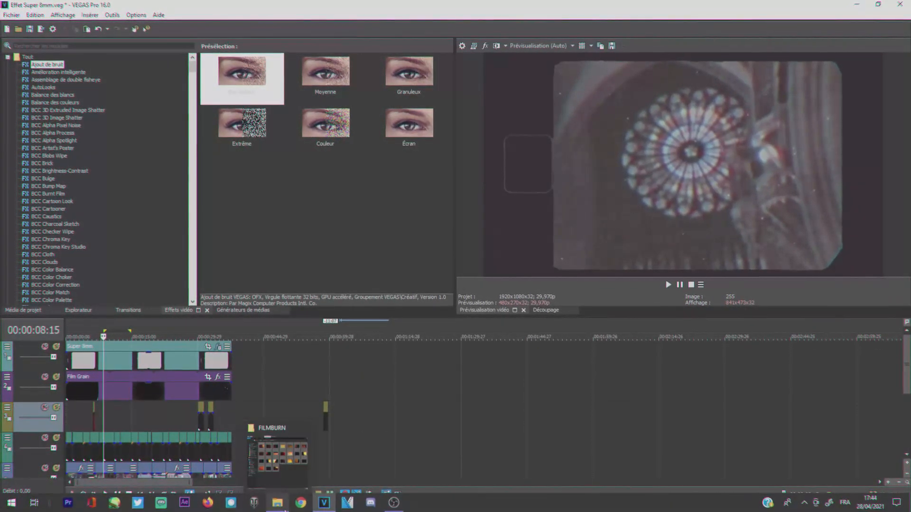
Step: In File Explorer, open the Screen Film Burn folder and bring all six clips into an empty stretch of the VEGAS Pro timeline
click(285, 510)
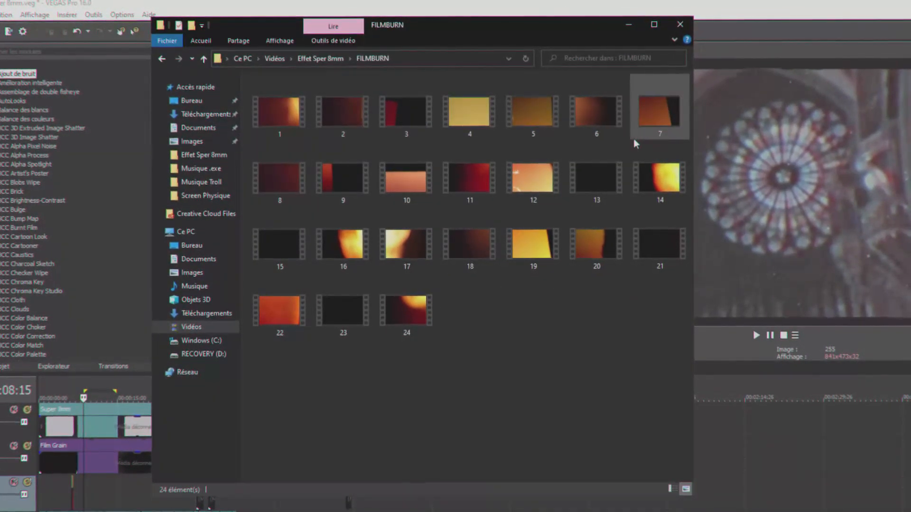
click(203, 59)
double_click(412, 121)
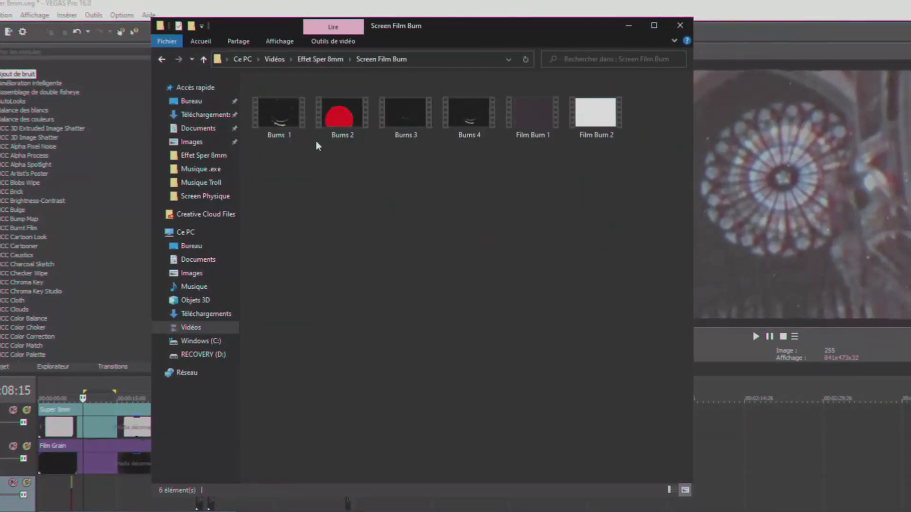
key(ctrl+a)
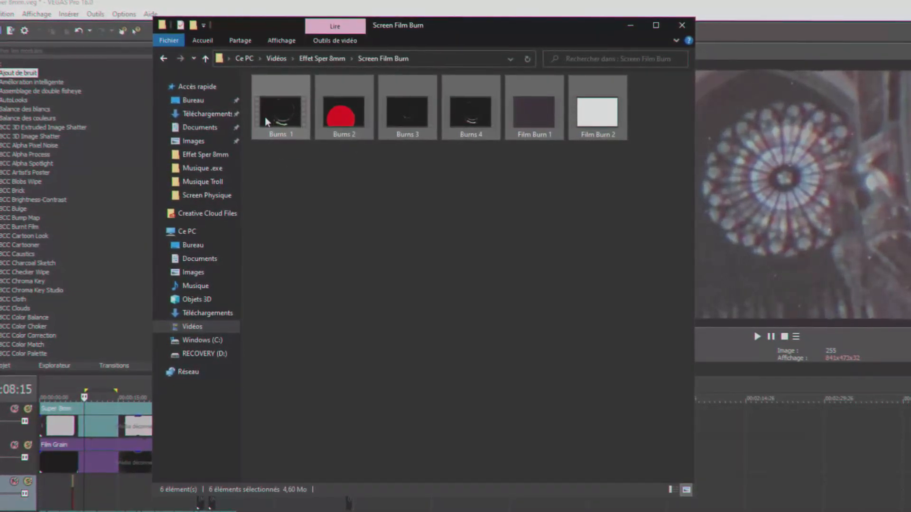
drag(280, 118, 676, 335)
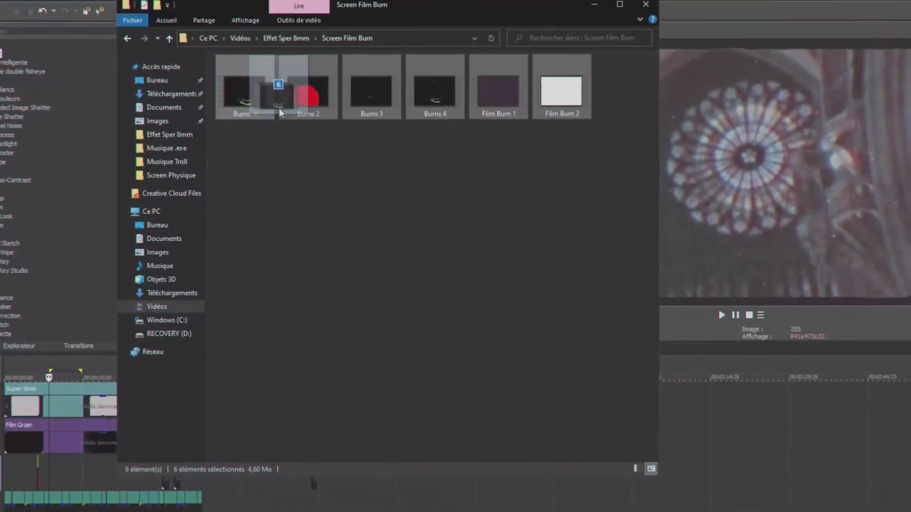
drag(544, 258, 678, 474)
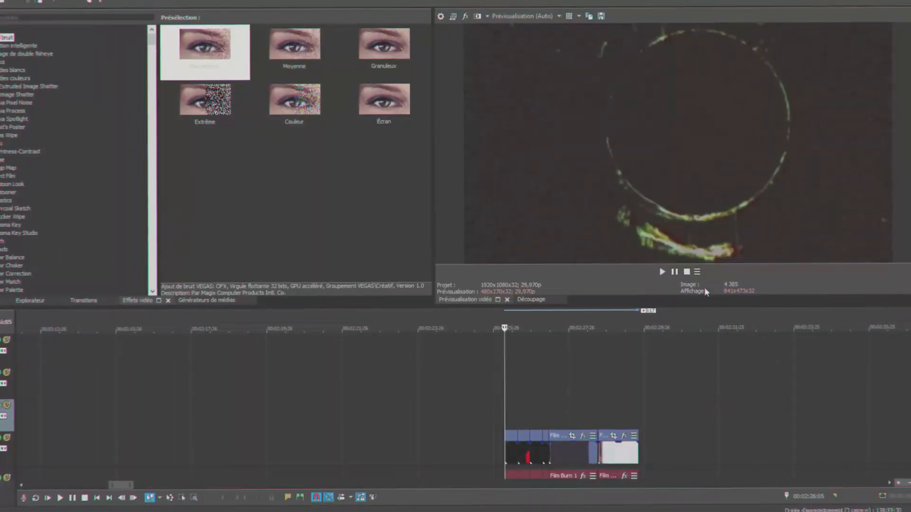
Step: Move the video parts of the six imported clips up to the film burn track
key(ctrl+a)
drag(511, 436, 511, 406)
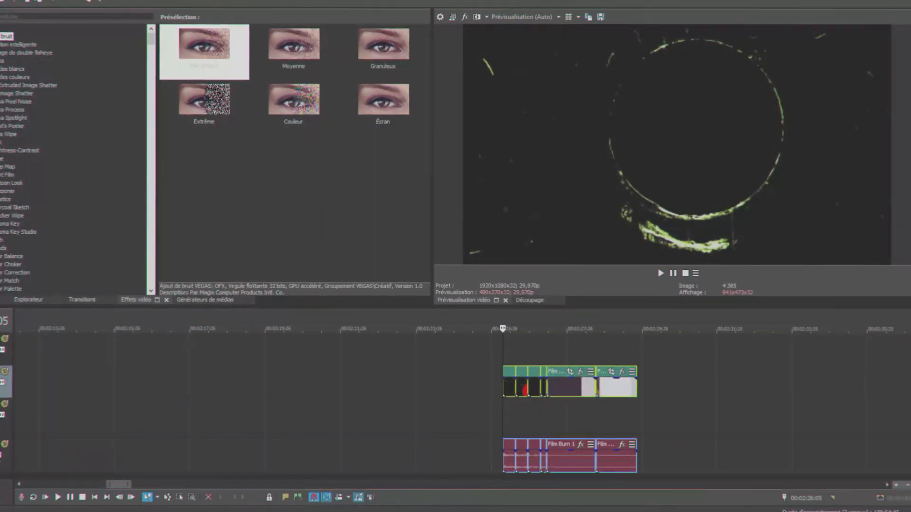
Step: Insert a new audio track below the music and move the imported clips' audio onto it
scroll(909, 457, down, 2)
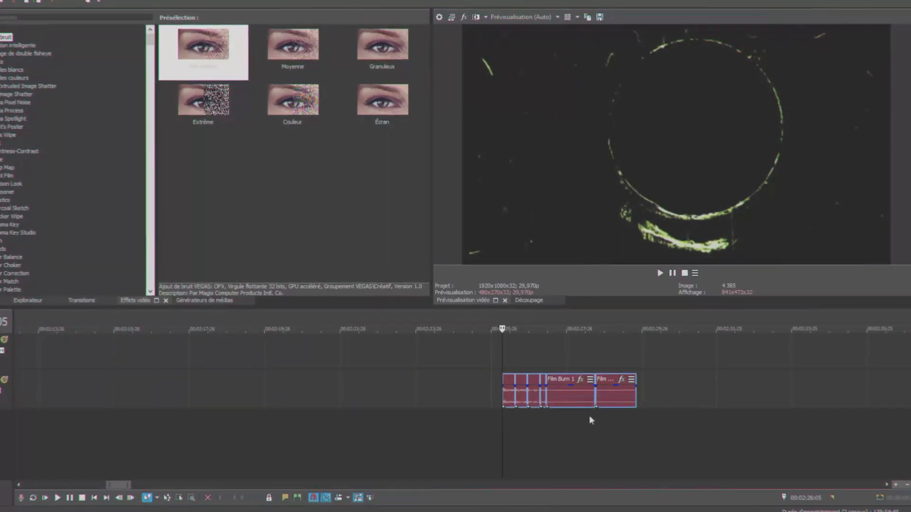
right_click(641, 445)
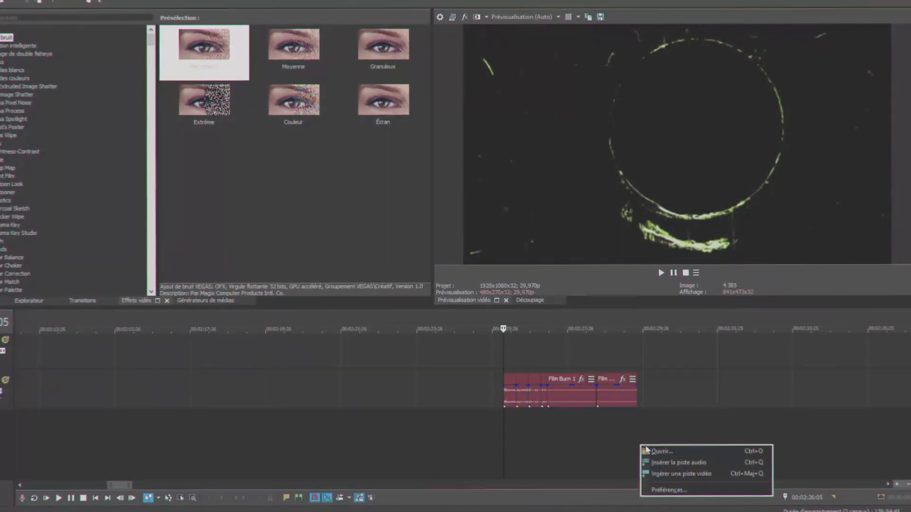
click(680, 463)
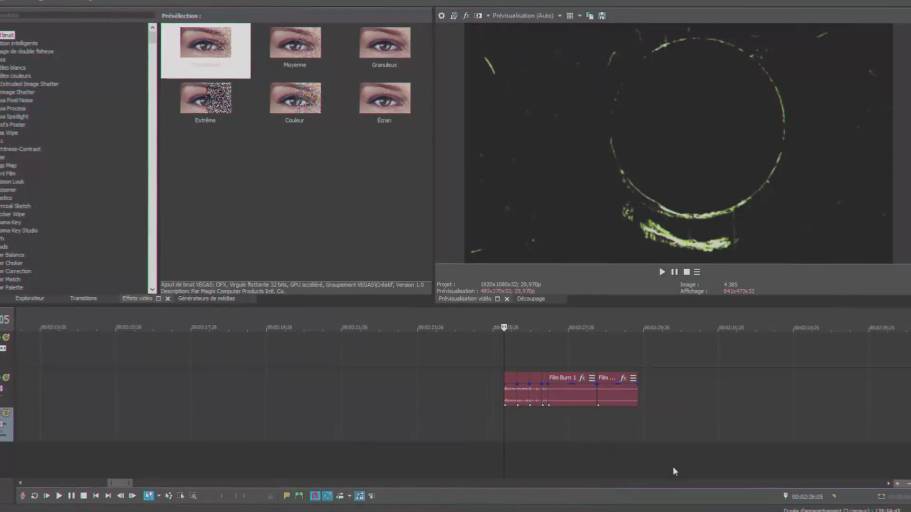
drag(661, 398, 440, 409)
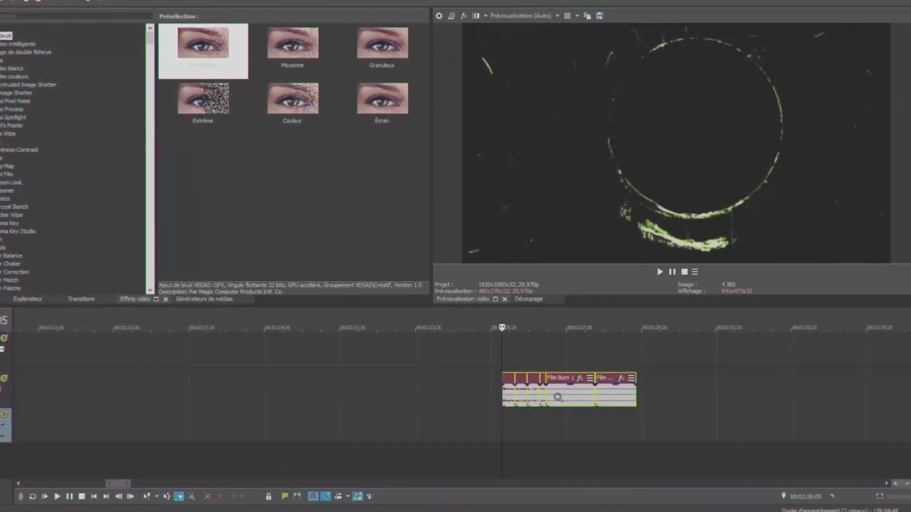
drag(626, 398, 622, 428)
scroll(622, 399, up, 2)
key(d)
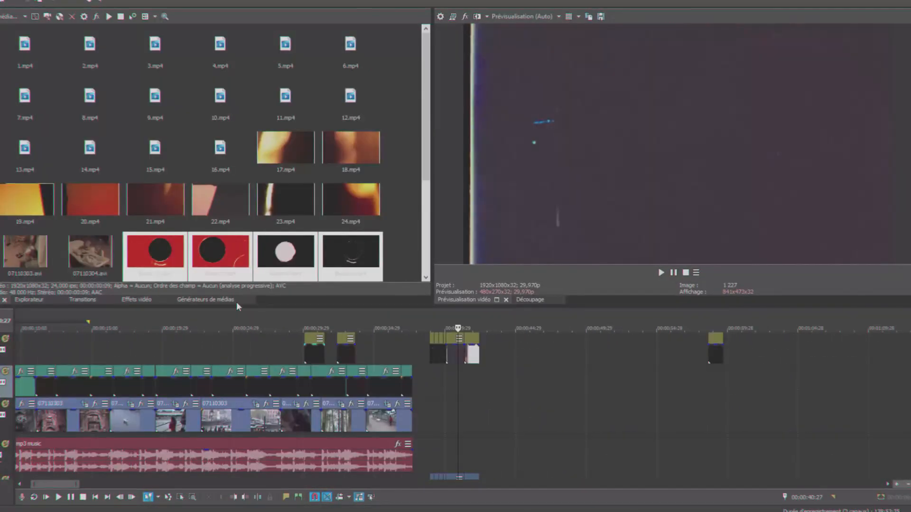
Step: Move the Burns clip earlier on the overlay track to about 00:00:11:00, over the cut from the rose window to the portal
scroll(302, 361, down, 5)
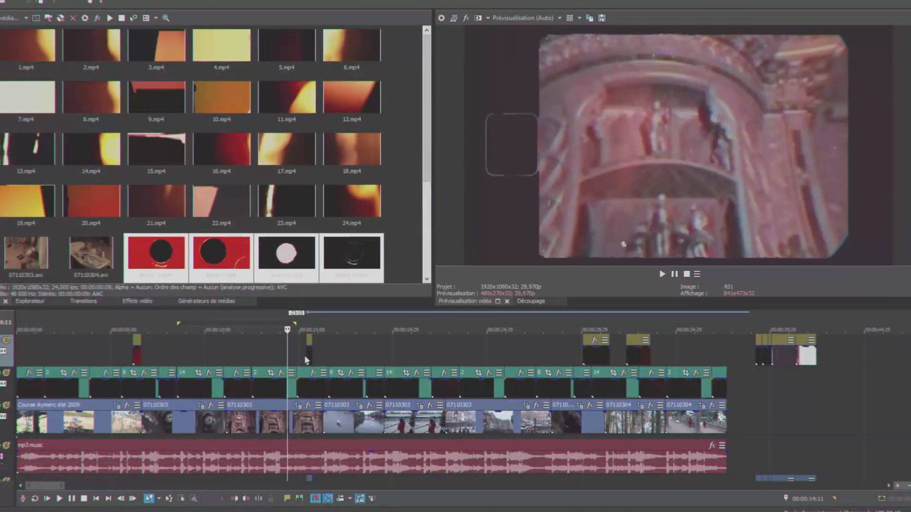
drag(309, 355, 229, 351)
click(227, 352)
scroll(228, 351, up, 6)
click(437, 343)
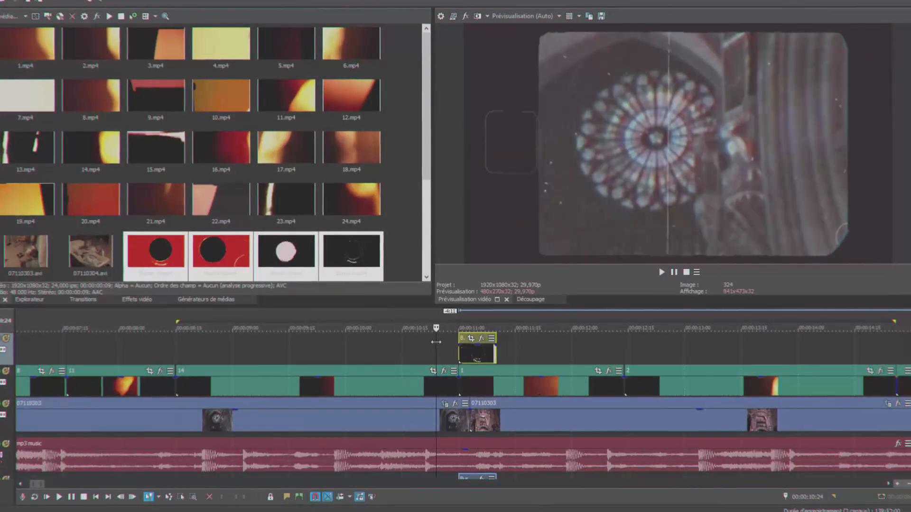
mouse_move(436, 343)
mouse_down()
mouse_move(564, 342)
mouse_move(446, 340)
mouse_up()
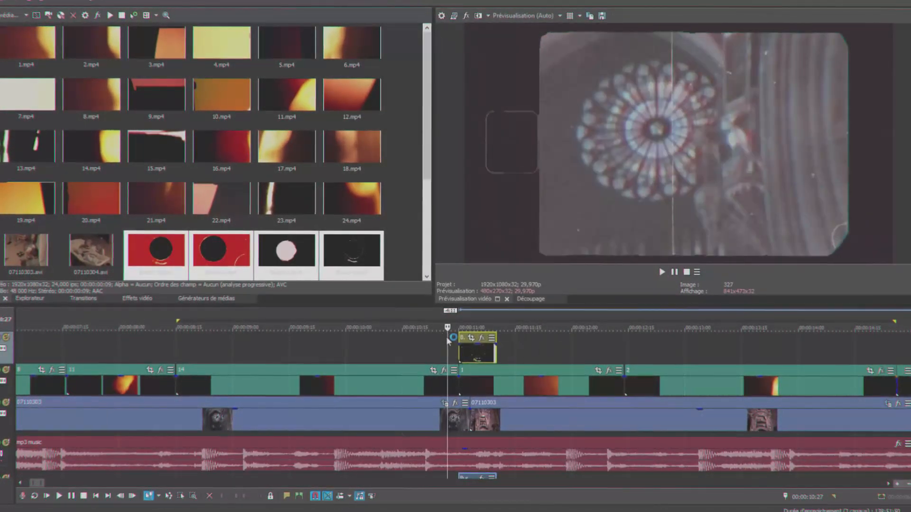
Step: Set the background overlay track's compositing mode to Écran (Screen), with the Burns clip in preview
click(477, 355)
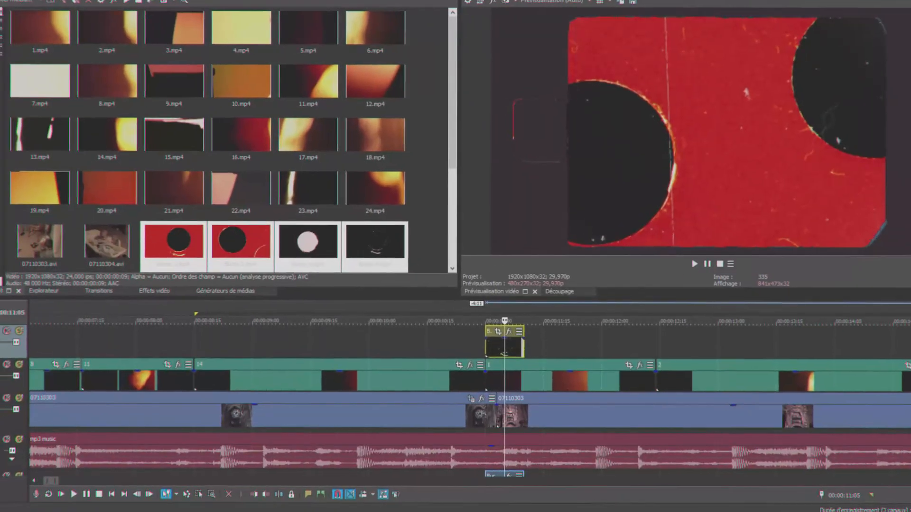
click(8, 311)
mouse_move(69, 392)
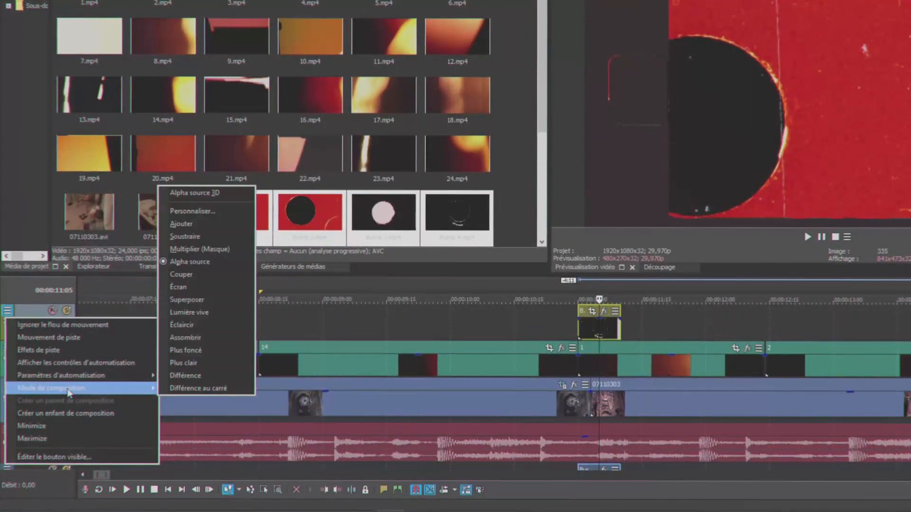
click(192, 290)
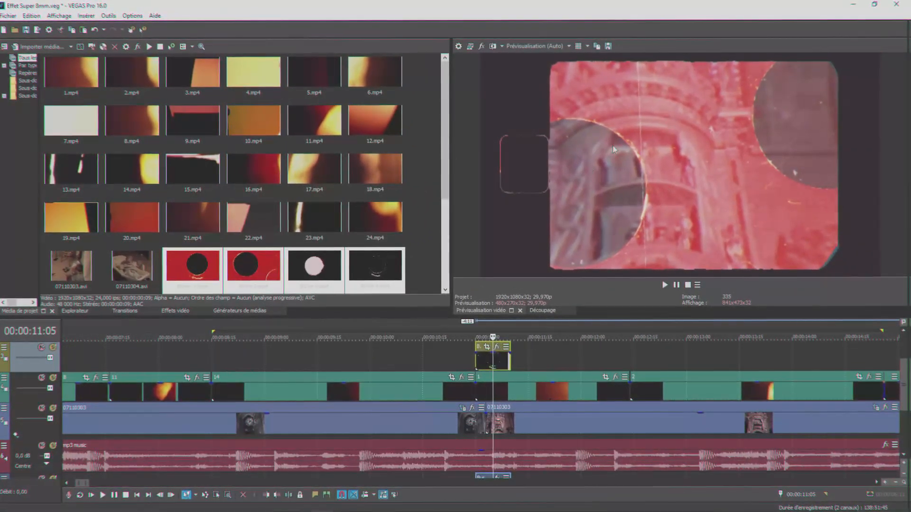
Step: Mark the range around the Burns clip from 00:00:10:19 to 00:00:11:20 and play it back
drag(437, 351, 546, 349)
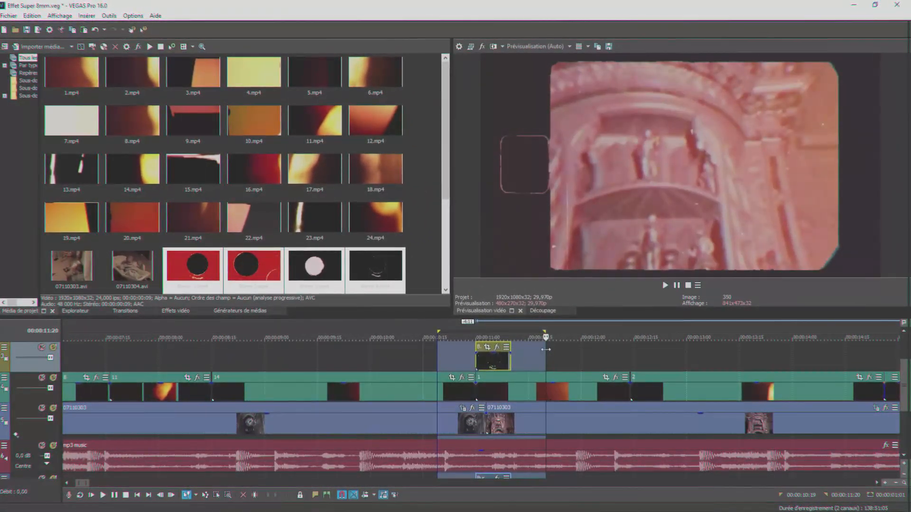
key(space)
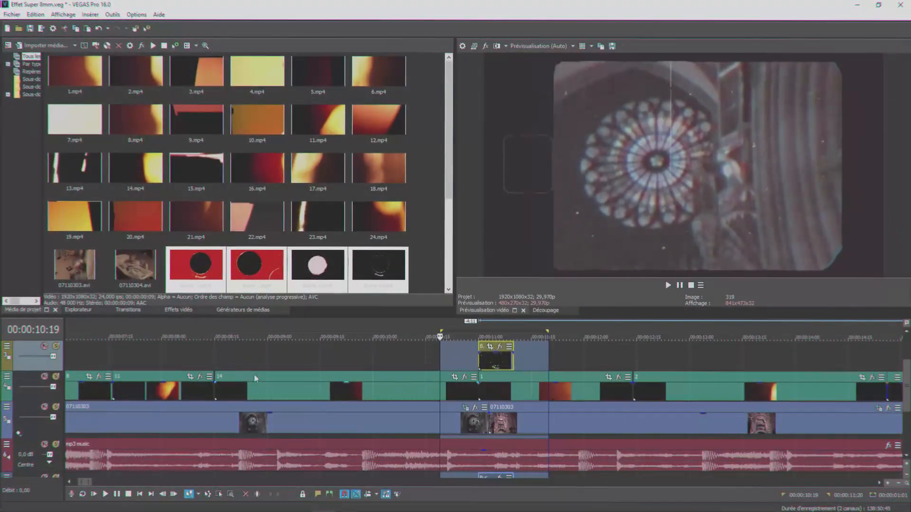
Step: Lower the opacity level of the film burn track above the footage to 67.5 %
click(200, 354)
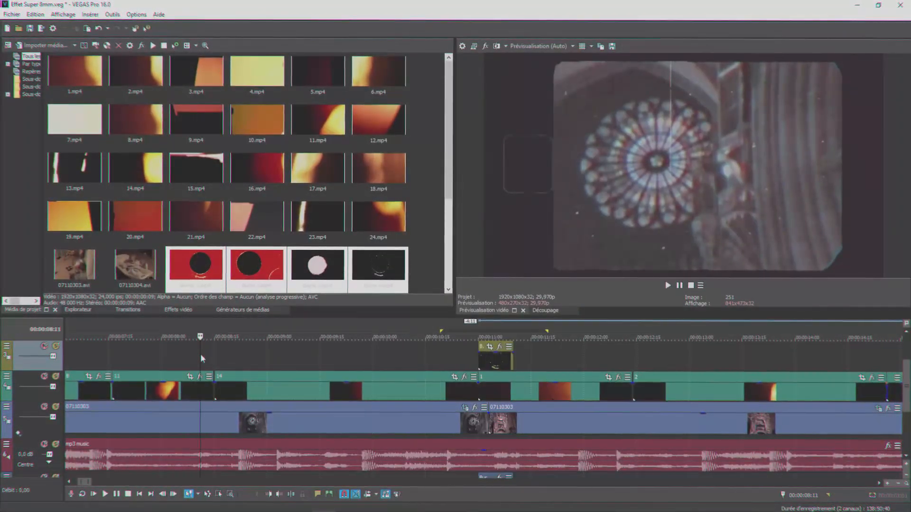
scroll(200, 354, down, 4)
mouse_move(287, 363)
mouse_down()
mouse_move(338, 360)
mouse_move(274, 368)
mouse_up()
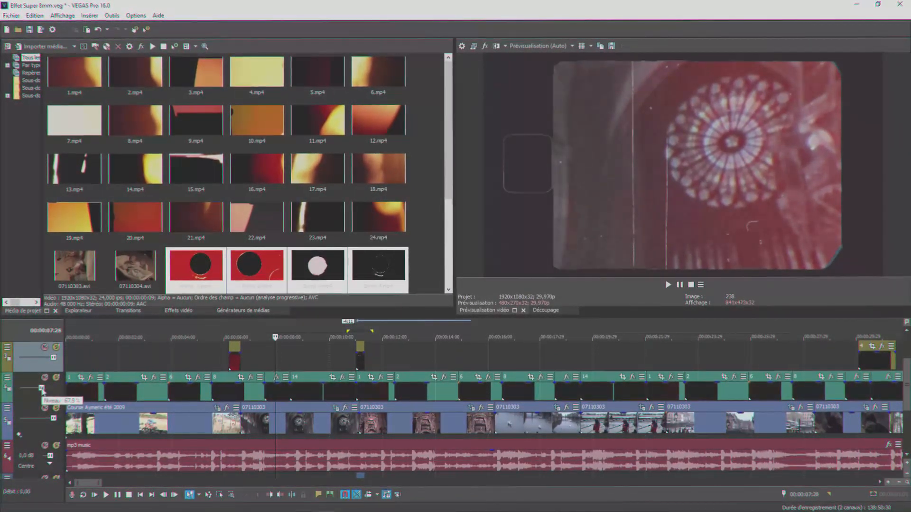
Step: Shift the burn clip on the overlay track slightly later so that it covers the cut at 00:00:06:19
scroll(267, 376, up, 3)
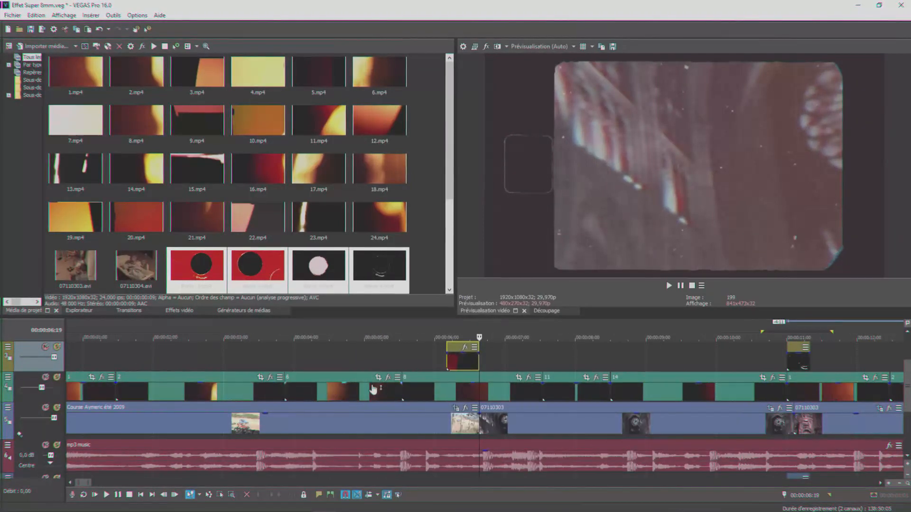
scroll(535, 366, up, 3)
drag(411, 362, 436, 357)
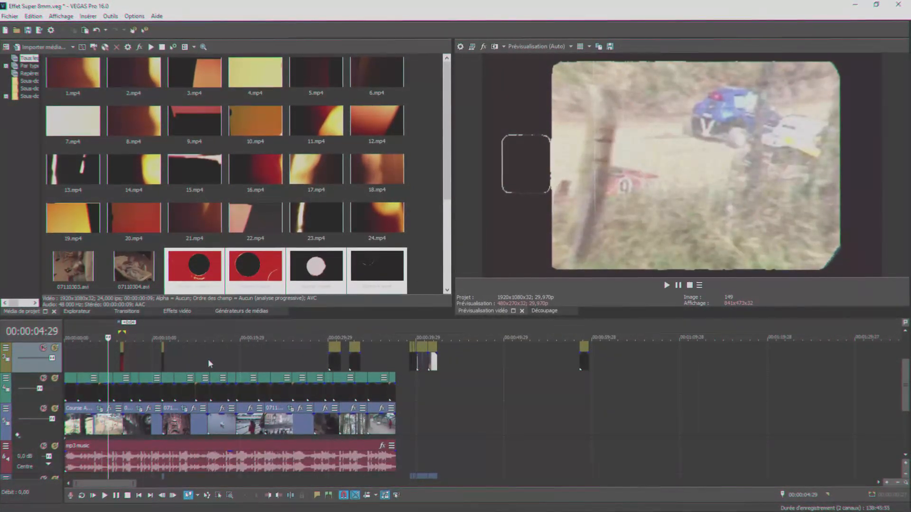
Step: Place markers at the footage cuts from 00:00:16:08 to 00:00:34:12
click(208, 360)
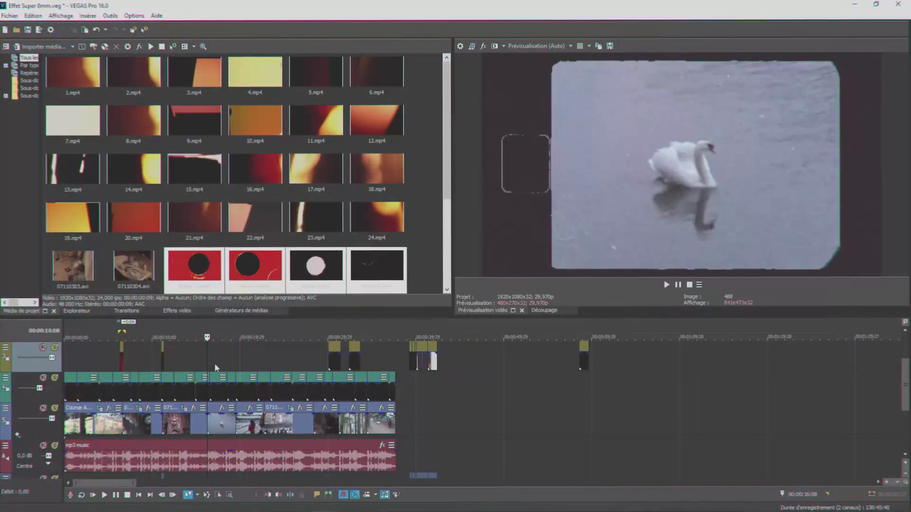
scroll(209, 360, up, 5)
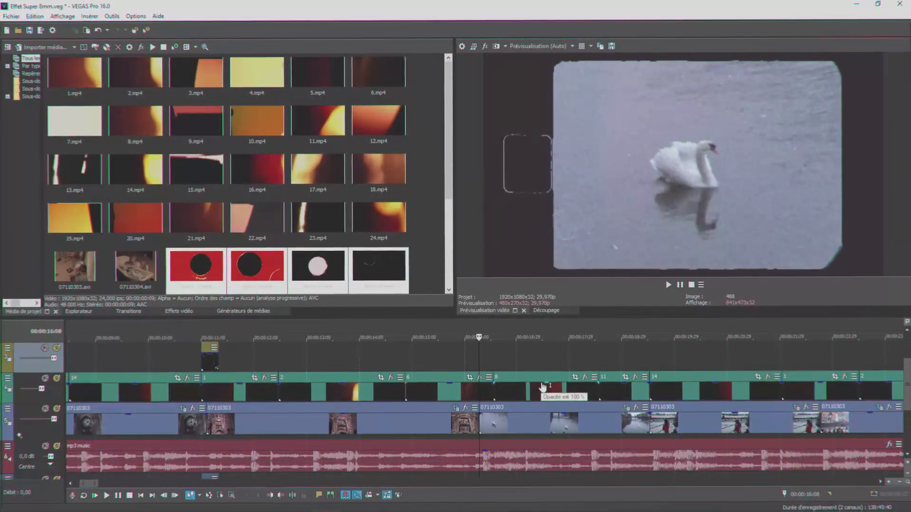
click(653, 366)
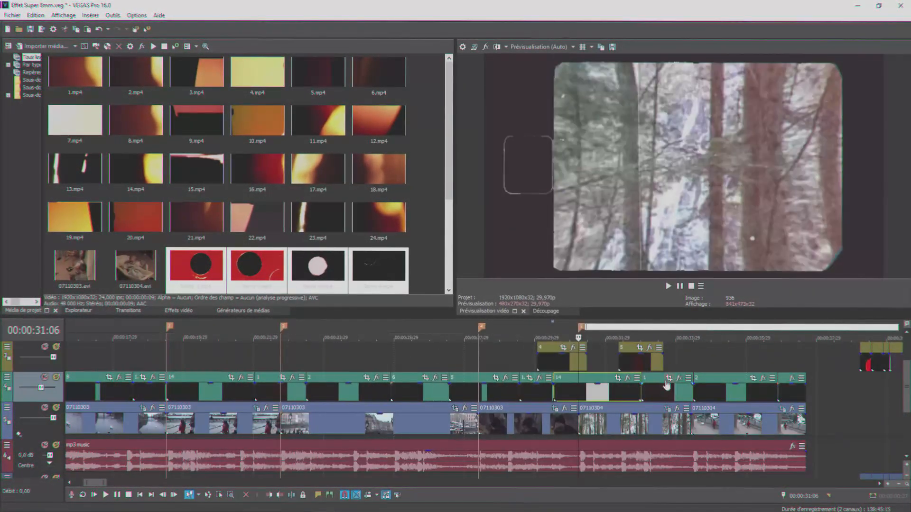
click(689, 396)
key(m)
Step: Move the next two overlay burn clips onto the first two markers, at 00:00:16:08 and about 00:00:19:15
mouse_move(632, 360)
mouse_down()
mouse_move(673, 357)
mouse_move(181, 351)
mouse_move(1, 359)
mouse_move(653, 349)
mouse_move(644, 371)
mouse_move(637, 364)
mouse_move(327, 359)
mouse_up()
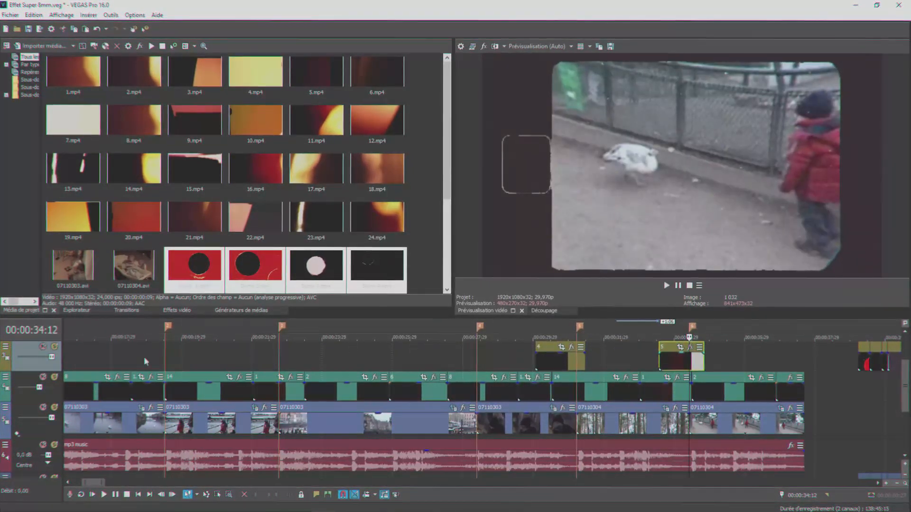
click(640, 363)
scroll(412, 356, down, 3)
click(412, 354)
scroll(413, 354, down, 1)
scroll(327, 360, up, 4)
scroll(489, 360, down, 3)
Step: Move the Burns 2 clip so that it spans the marked cut at 00:00:22:22
click(467, 356)
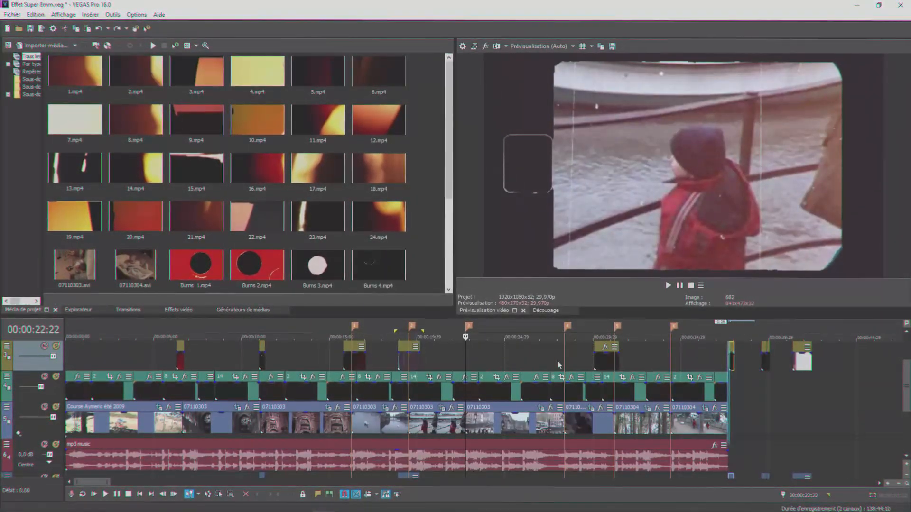
drag(510, 359, 468, 360)
scroll(470, 359, up, 6)
drag(536, 359, 494, 359)
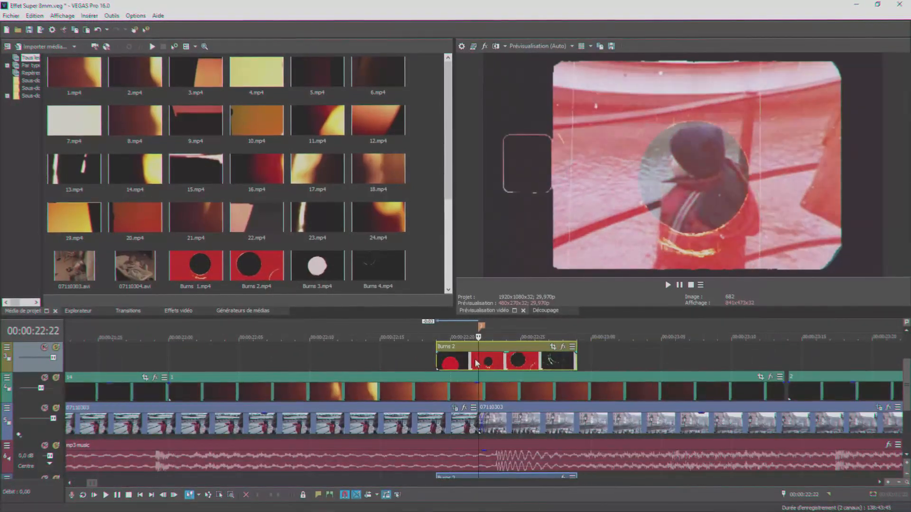
Step: Move overlay clip 4 over the marked cut at 00:00:28:11 and the white film burn clip over the one at 00:00:31:06
scroll(494, 359, down, 4)
click(876, 362)
scroll(859, 362, down, 3)
scroll(700, 370, up, 2)
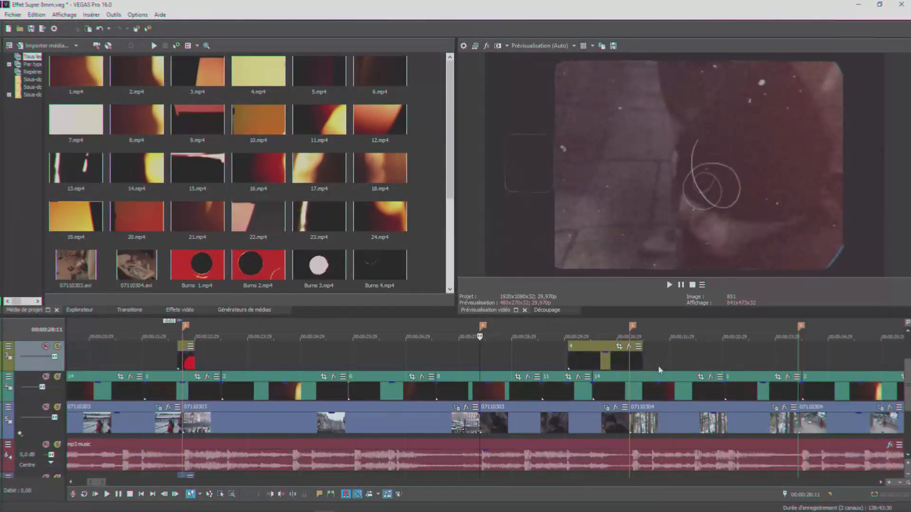
drag(596, 368, 473, 354)
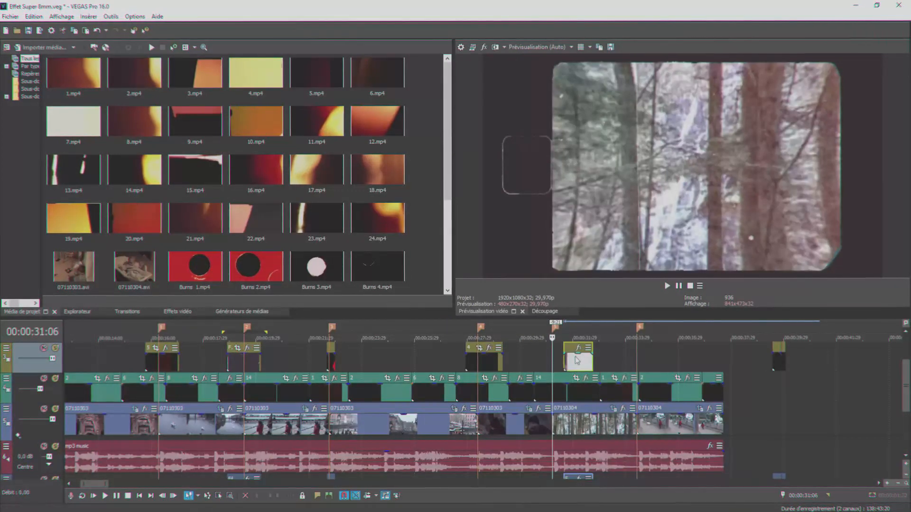
drag(576, 360, 551, 359)
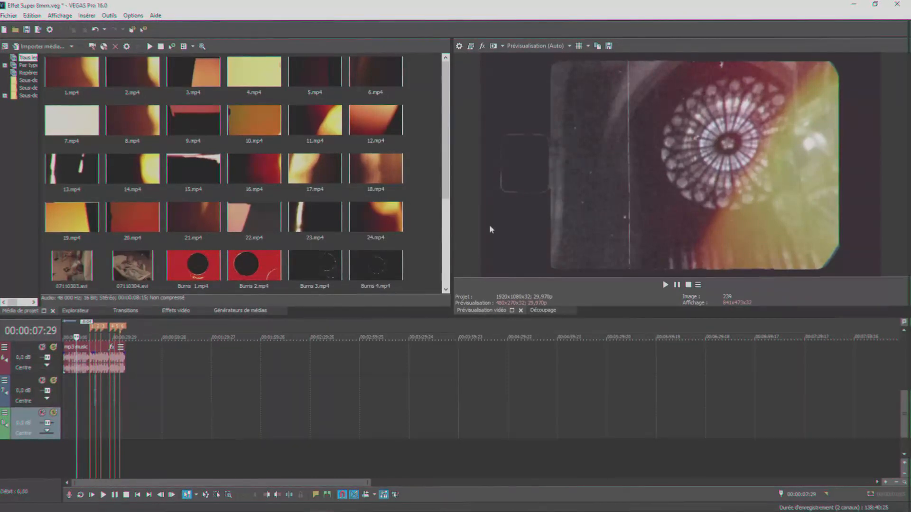
Step: Import the Bruitage super8 action mecanisme file from the Effet Sper 8mm folder into the timeline
click(276, 504)
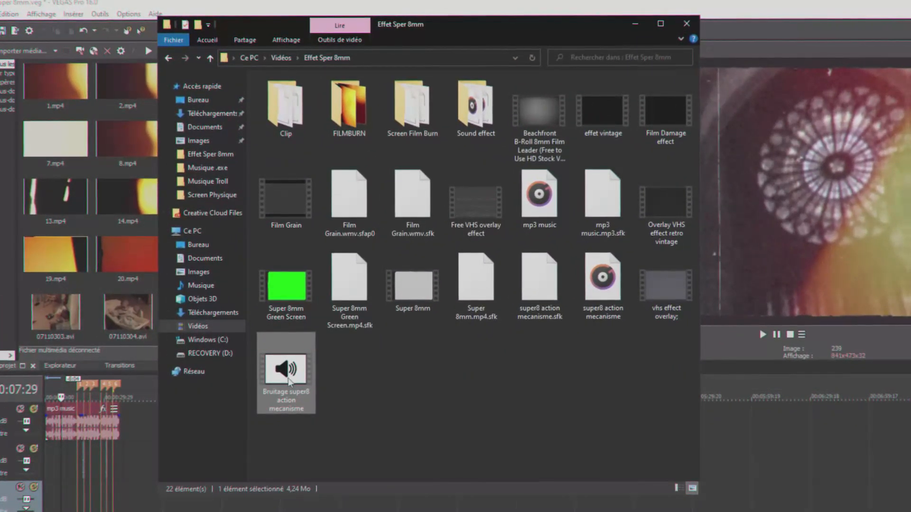
drag(290, 382, 750, 442)
drag(751, 401, 753, 403)
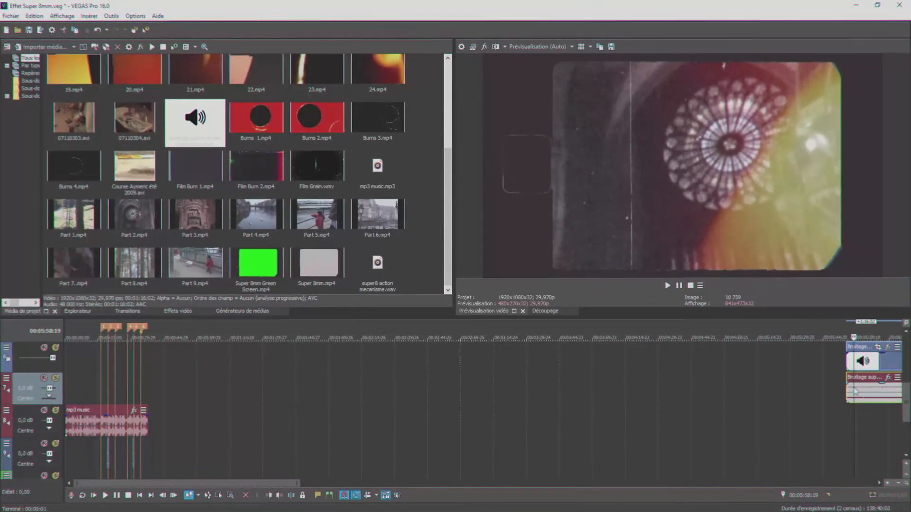
scroll(858, 395, down, 3)
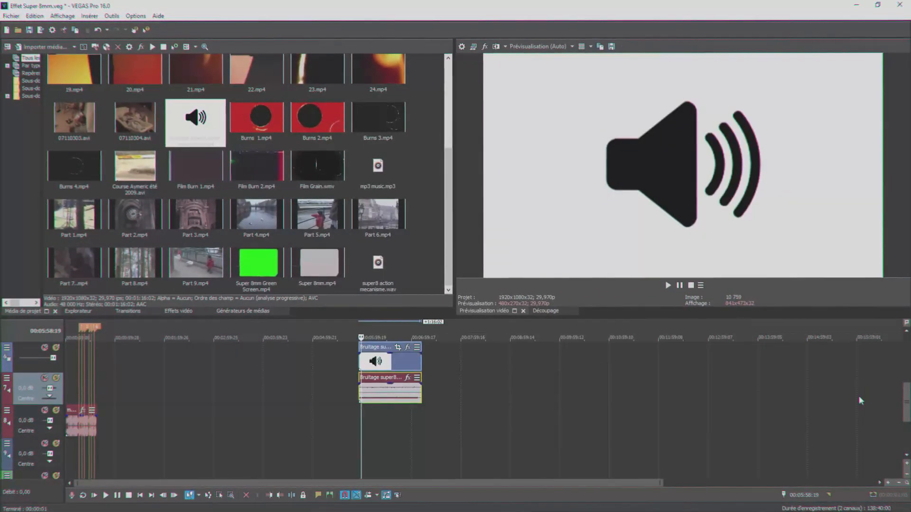
Step: Delete the video part of the Bruitage super8 clip and move its audio to the start of the timeline
click(374, 361)
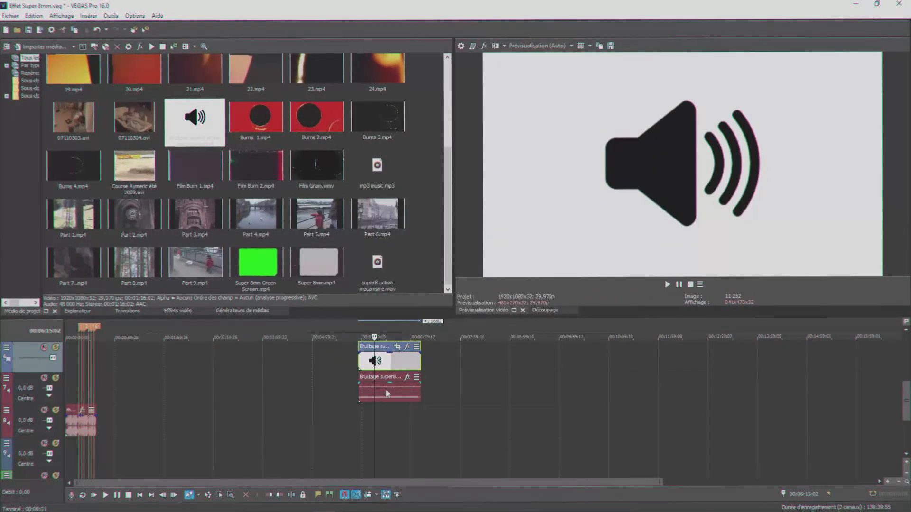
key(Delete)
drag(390, 379, 61, 394)
scroll(101, 405, up, 5)
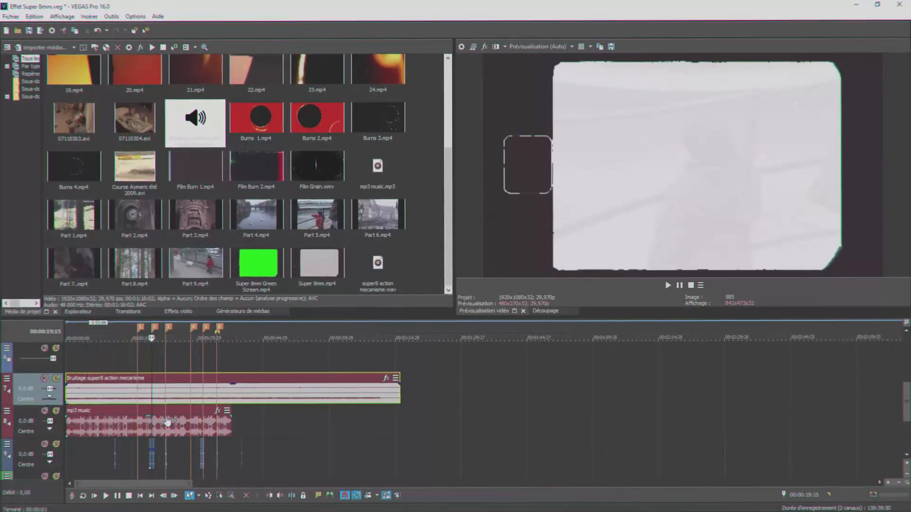
click(85, 393)
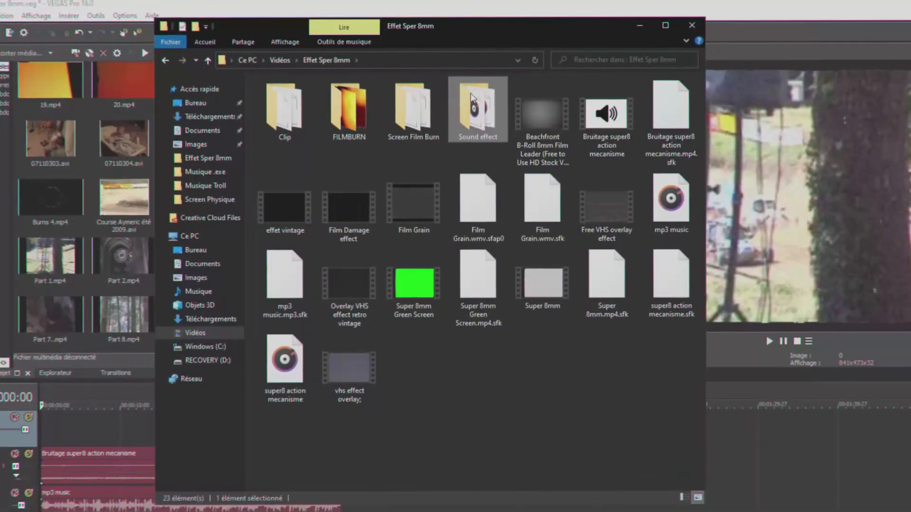
Step: Import all audio files from the Sound effect folder onto the audio track below the music, past the end of the edit
double_click(471, 97)
drag(272, 342, 455, 90)
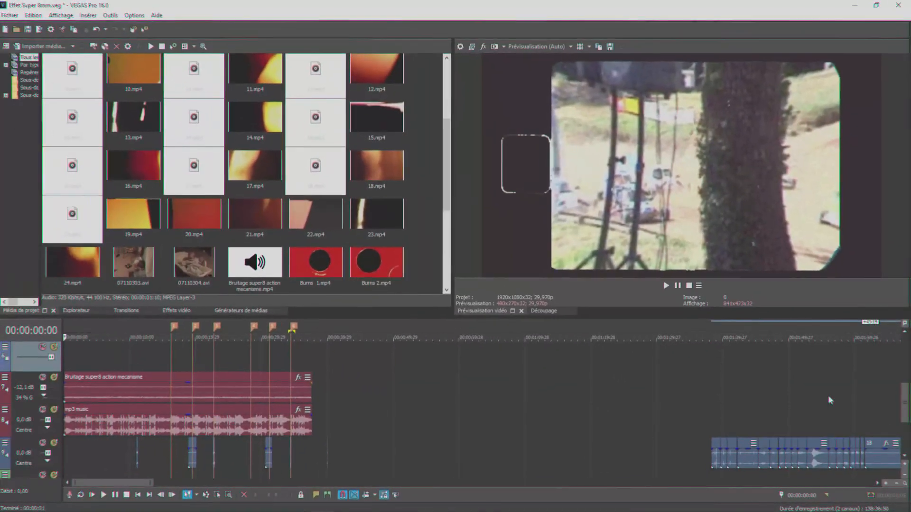
click(739, 431)
scroll(741, 430, up, 3)
scroll(741, 431, down, 3)
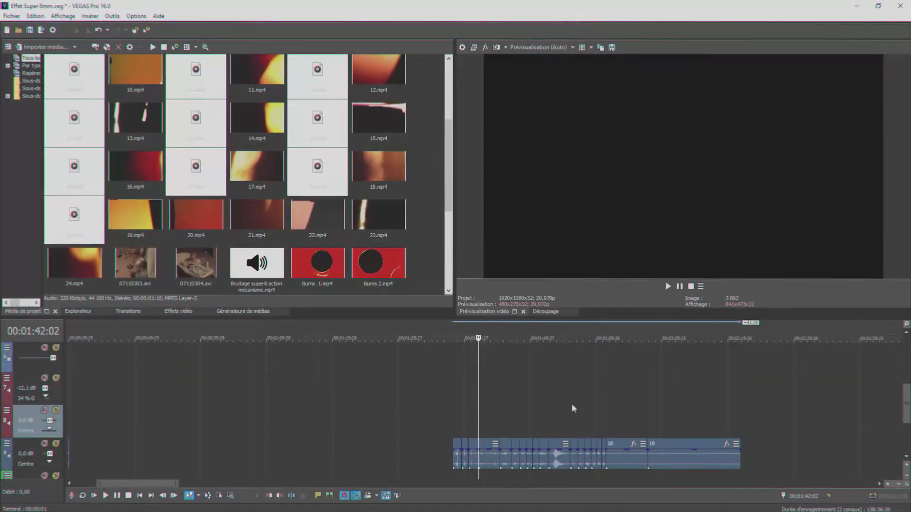
Step: Listen to the imported sound effects and cut clip 13 out of the row
click(658, 420)
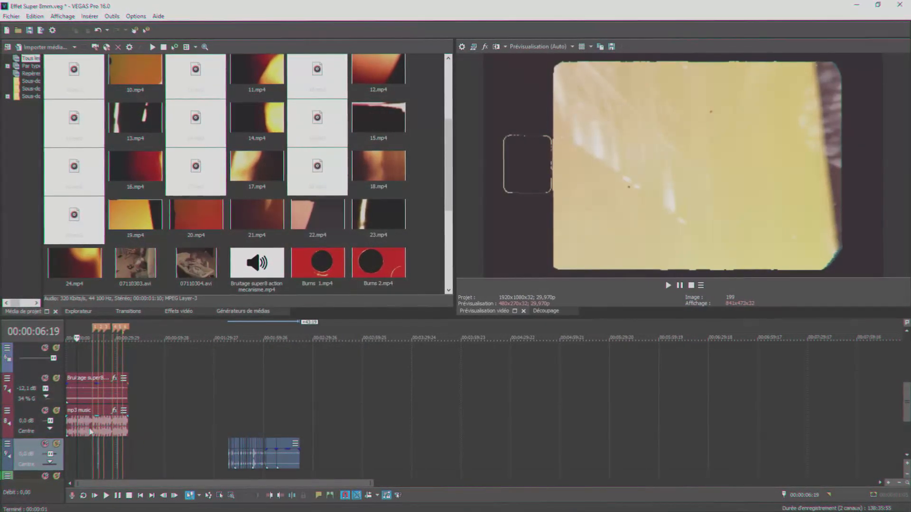
key(shift+space)
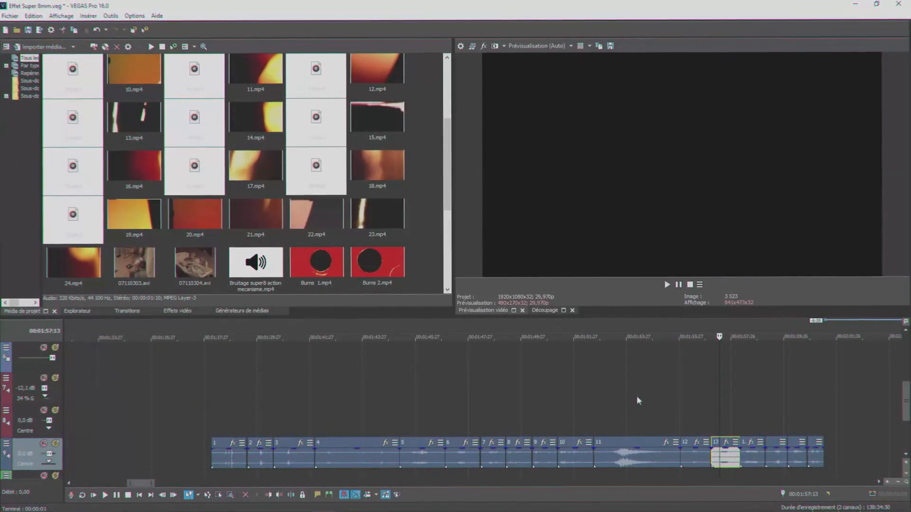
key(ctrl+x)
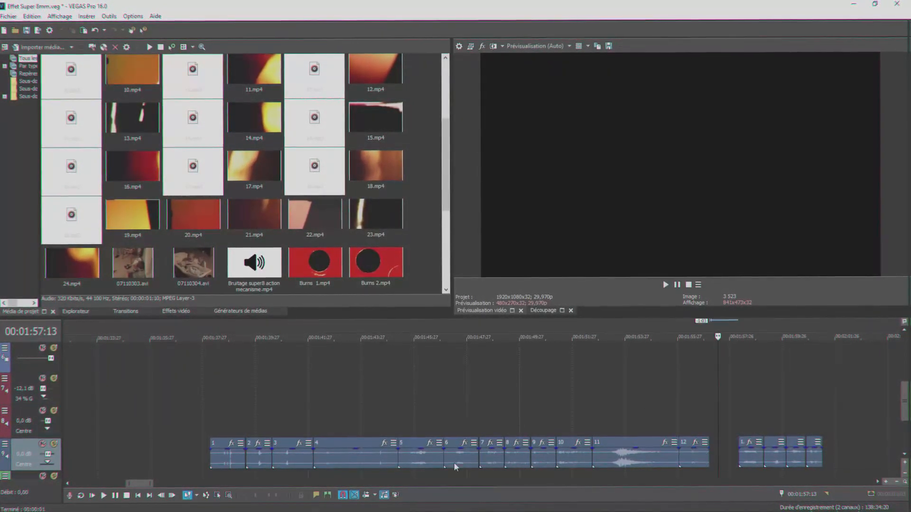
Step: Paste sound effect 13 at 00:00:06:19 on the audio track below the music
scroll(634, 398, down, 5)
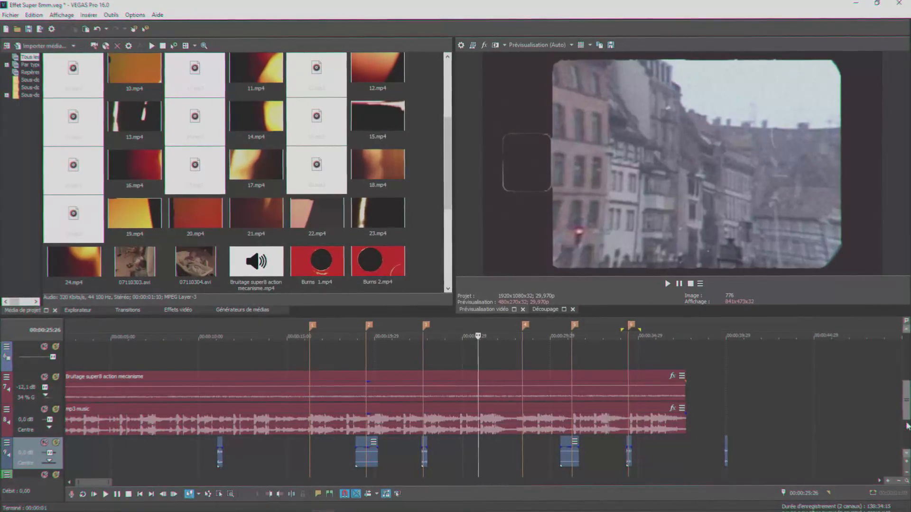
scroll(907, 430, up, 5)
click(92, 464)
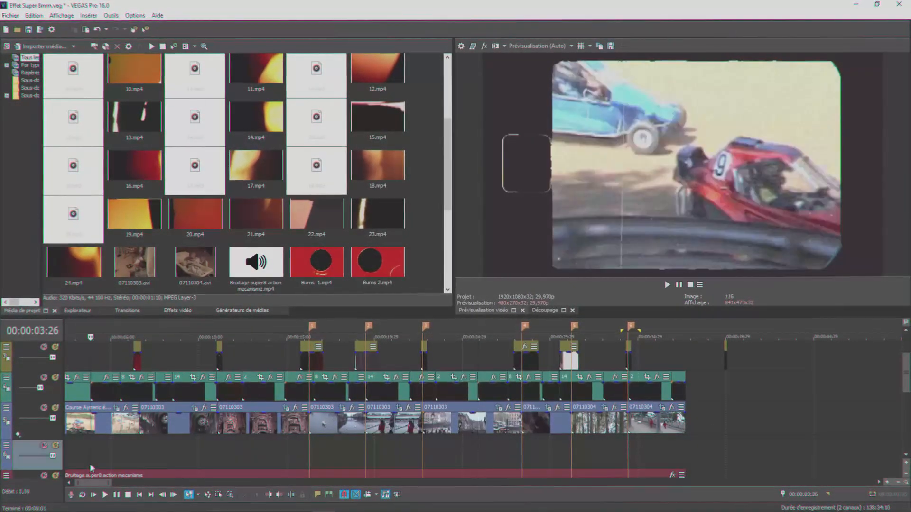
scroll(91, 465, up, 3)
click(297, 444)
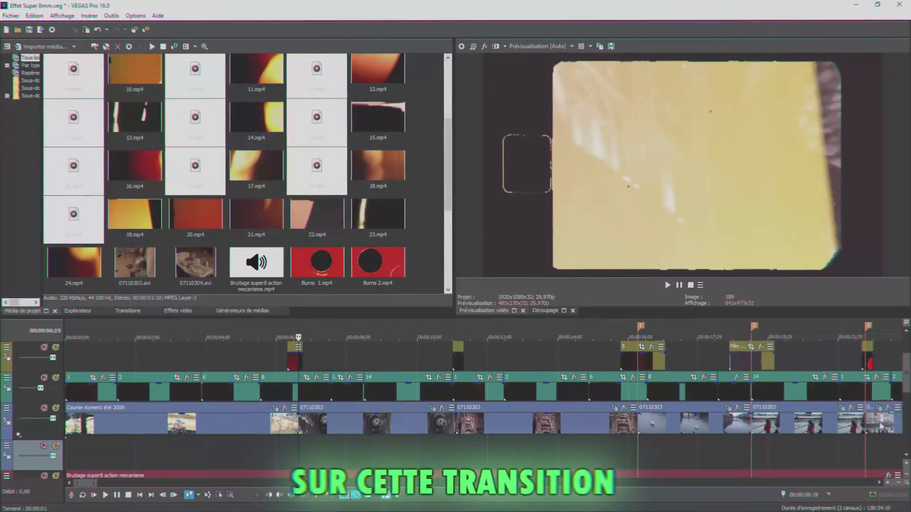
drag(905, 379, 902, 412)
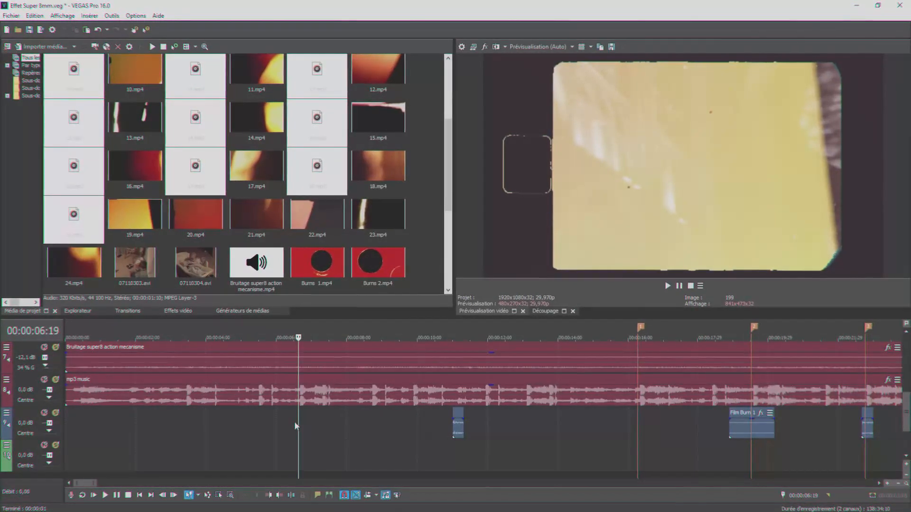
click(299, 427)
key(ctrl+v)
click(297, 430)
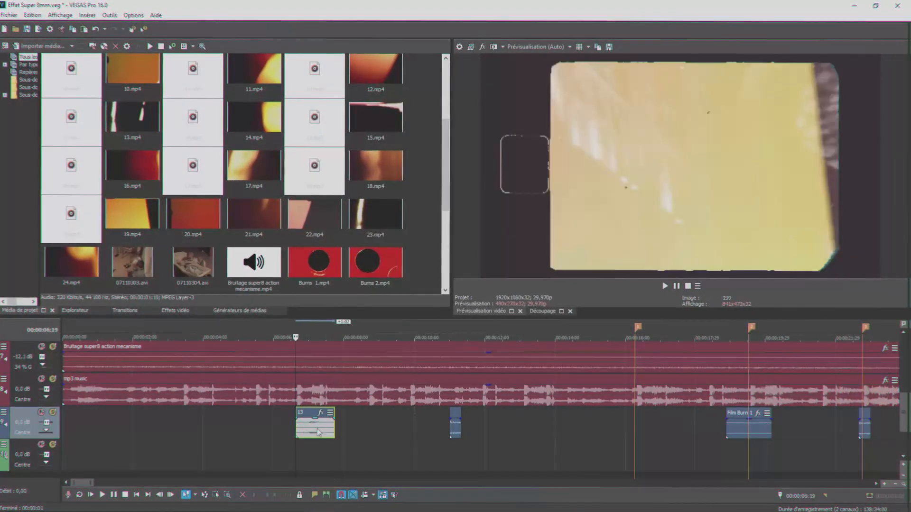
Step: Shift sound effect 13 slightly earlier to straddle the burn transition and play back the range around it
drag(308, 434, 308, 435)
drag(249, 429, 338, 423)
key(space)
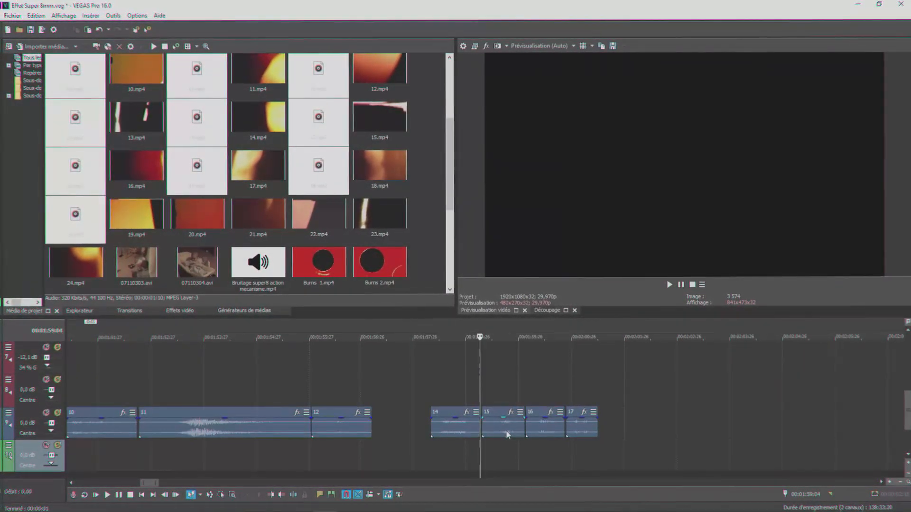
Step: Place sound effect 1 on the audio track below the music so that it straddles the marker at 00:00:16:08
scroll(506, 434, down, 5)
scroll(299, 411, up, 3)
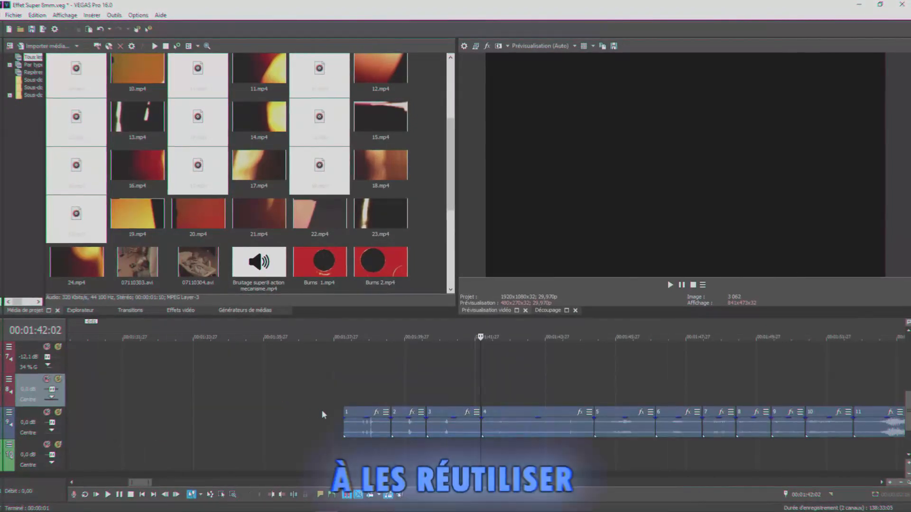
scroll(320, 414, down, 3)
click(426, 429)
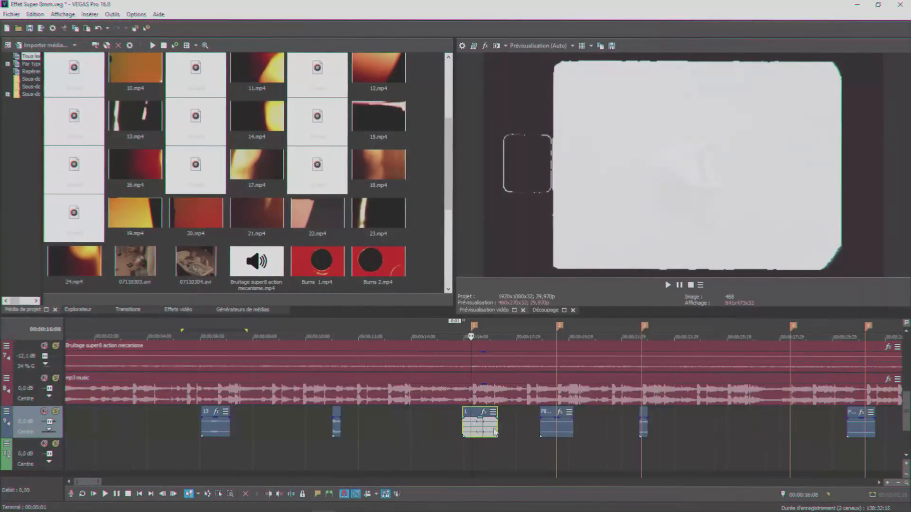
drag(496, 434, 485, 434)
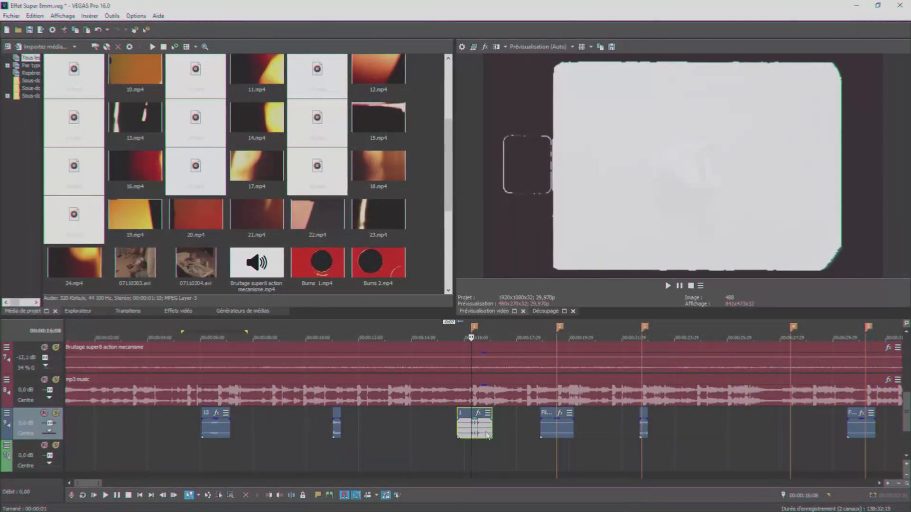